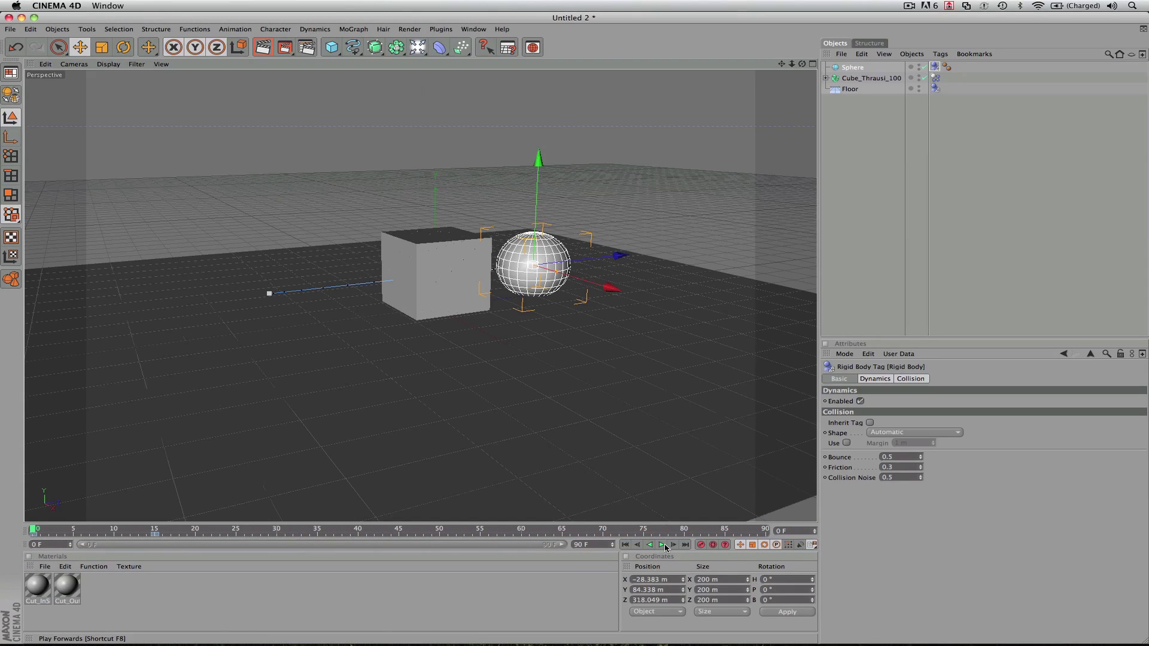
Preview the finished shattering animation, then browse the Applications folder in Finder
left_click(662, 545)
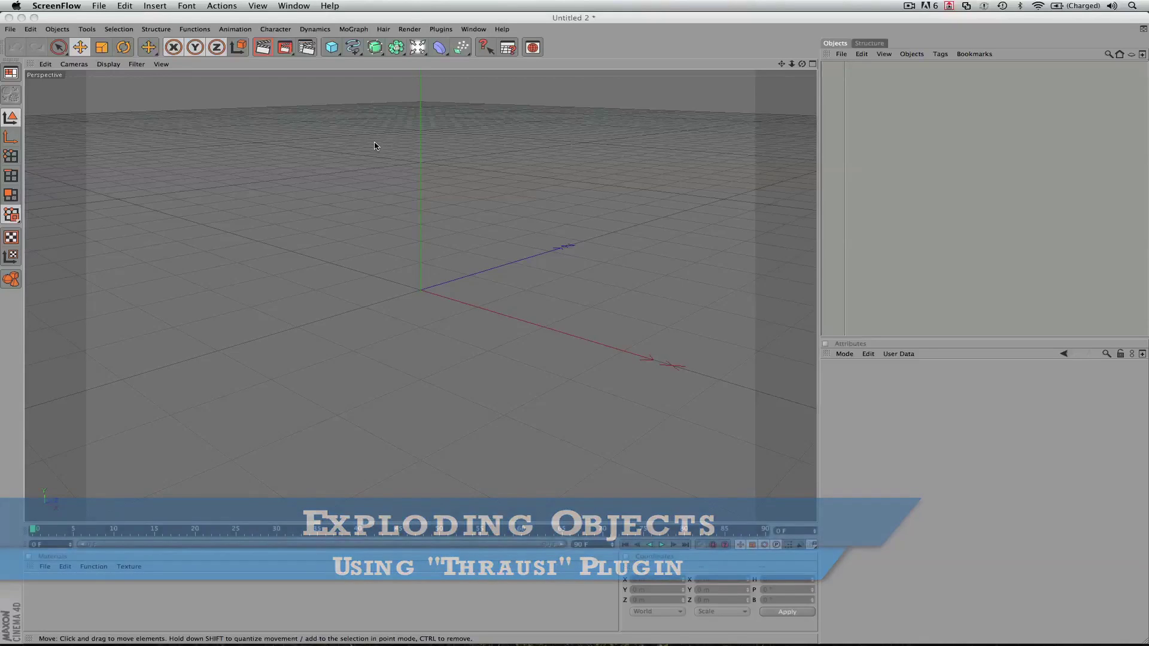
key("super+Tab")
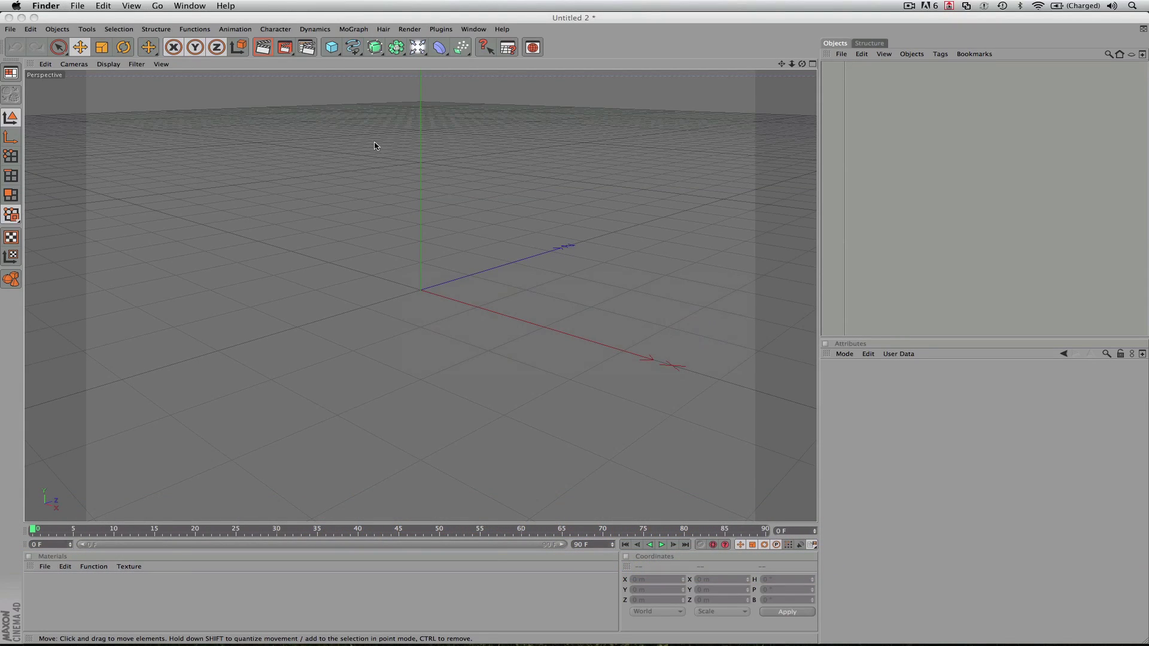
left_click(245, 407)
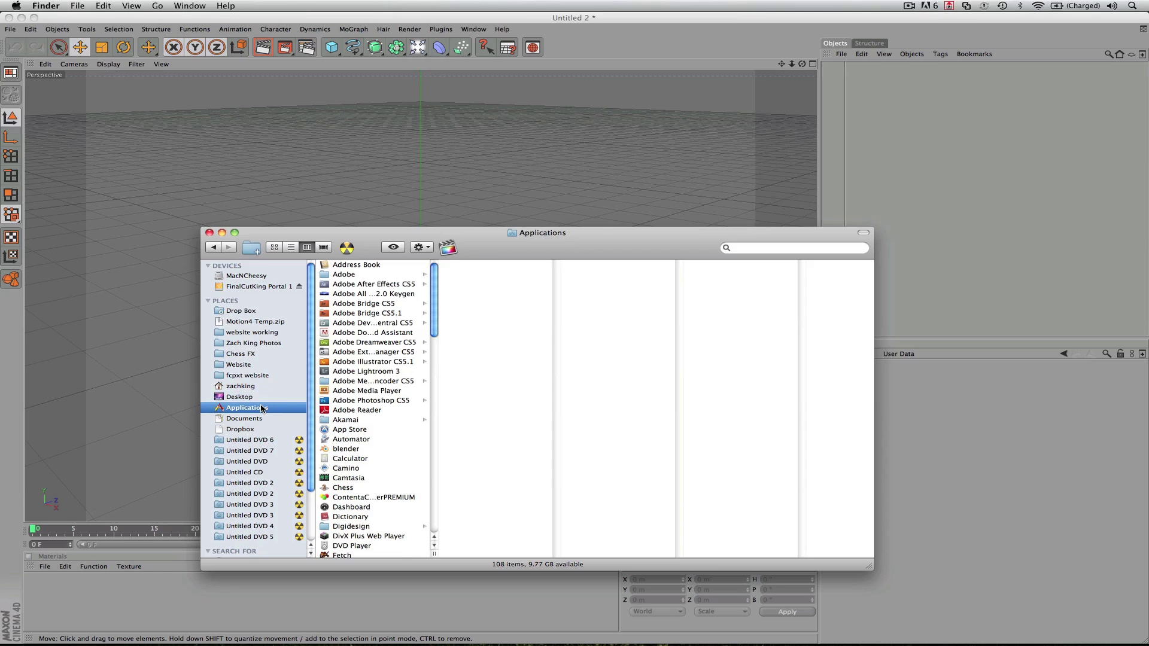
left_click(364, 325)
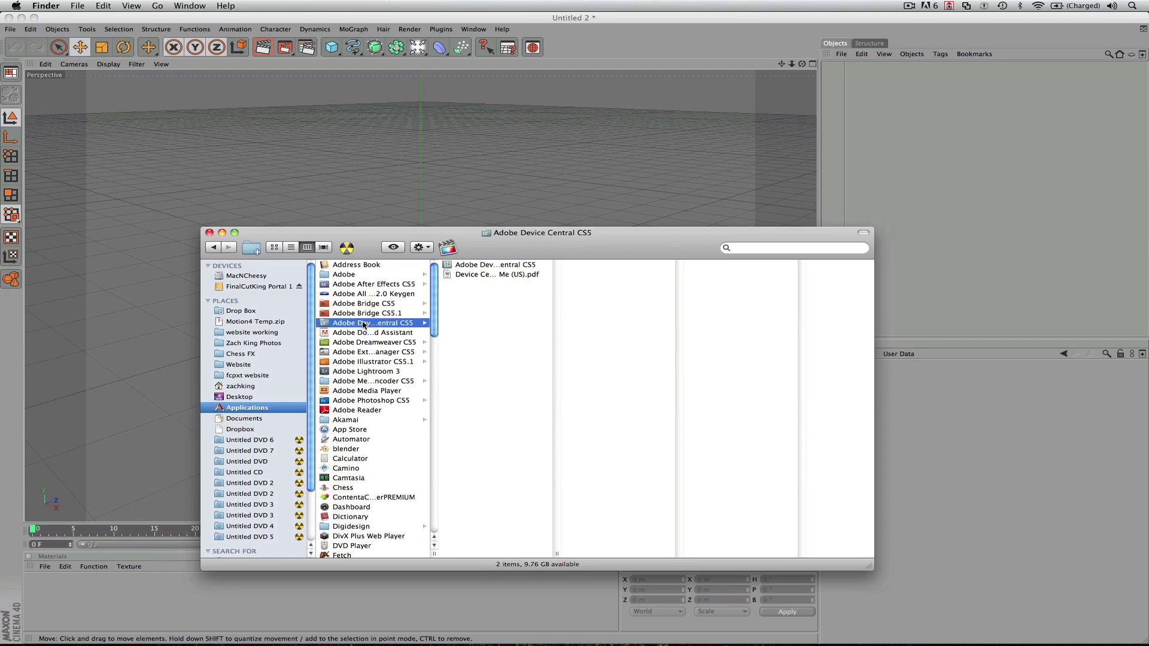
left_click(359, 439)
key("m")
scroll(359, 437, "down", 5)
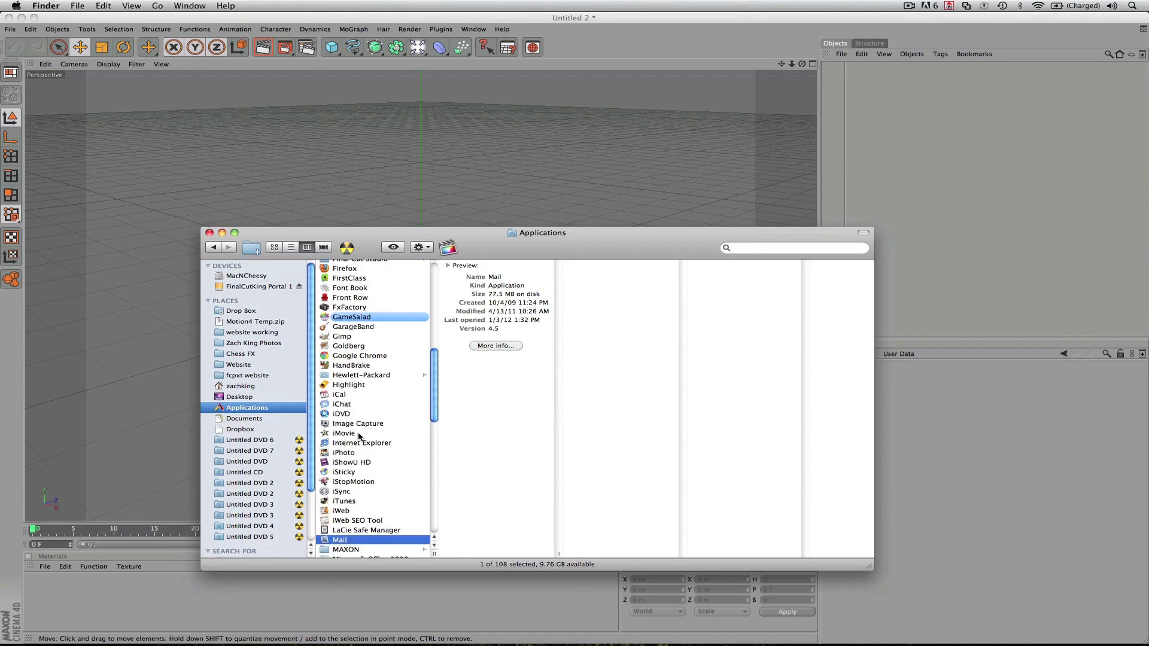
Check that thrausi.cob is in the MAXON CINEMA 4D R11.5 plugins folder
left_click(361, 395)
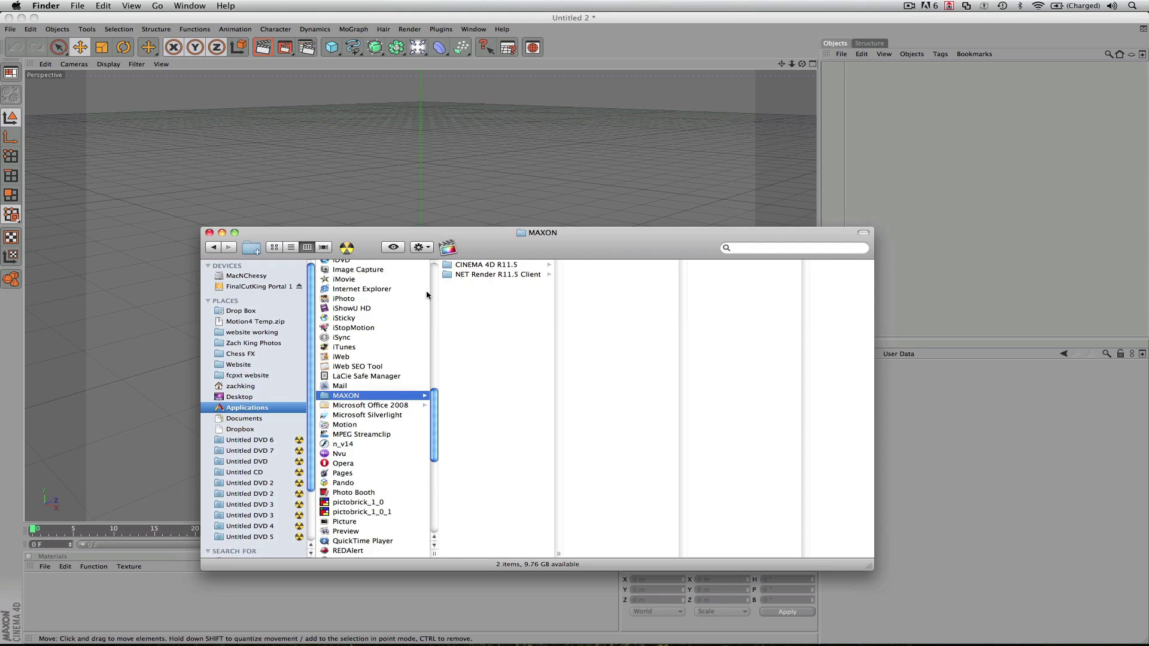
left_click_drag(503, 248, 410, 186)
left_click(426, 204)
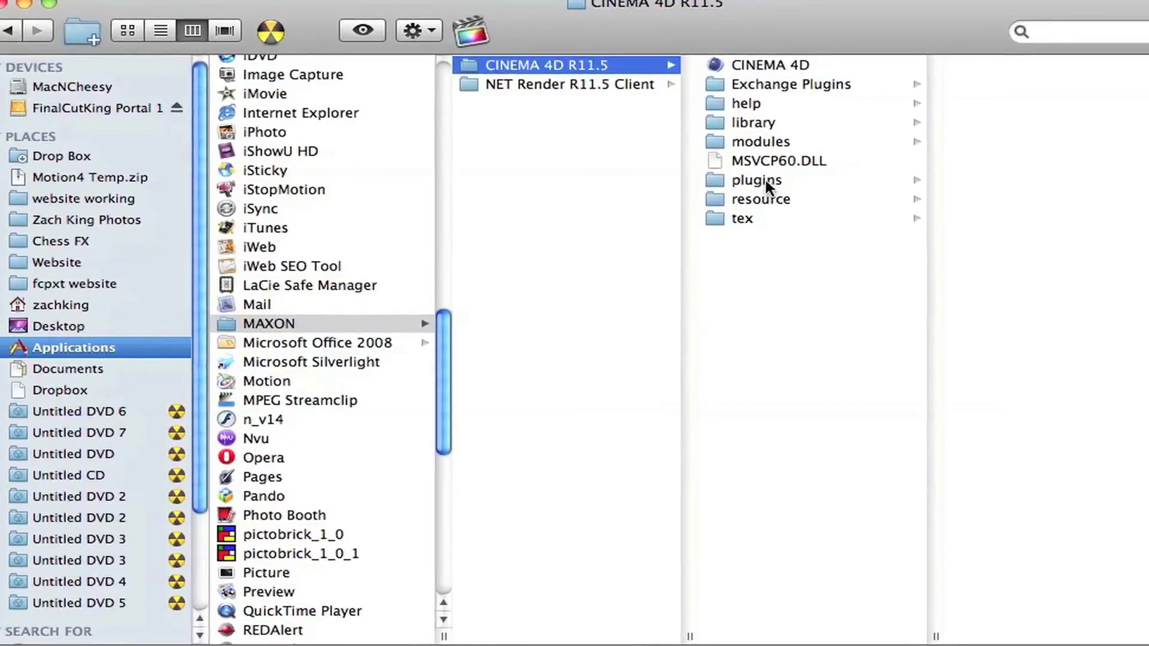
left_click(773, 180)
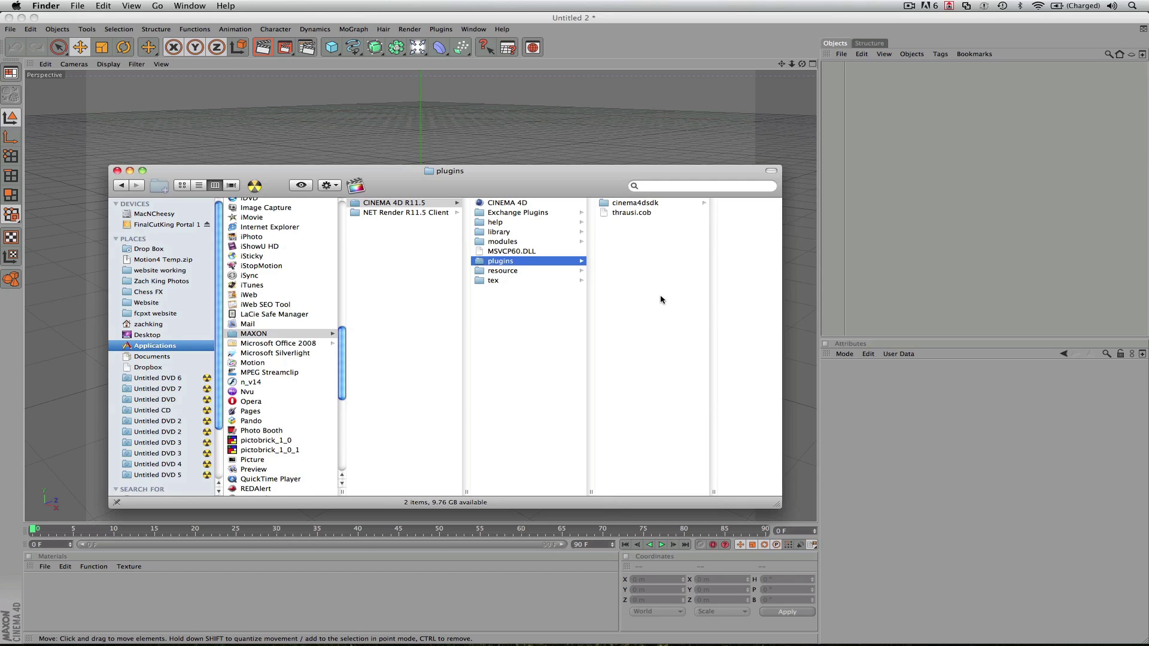
key("super+w")
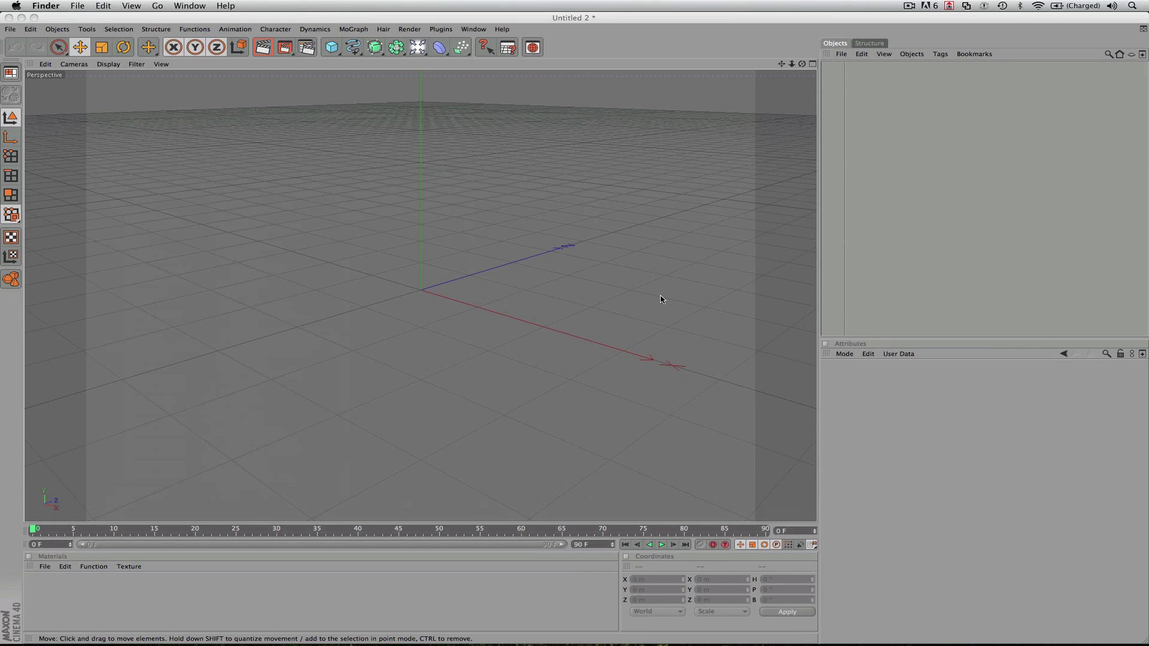
Add a Floor and a 200 m Cube, raising the cube to Y 106.378 m
left_click(578, 290)
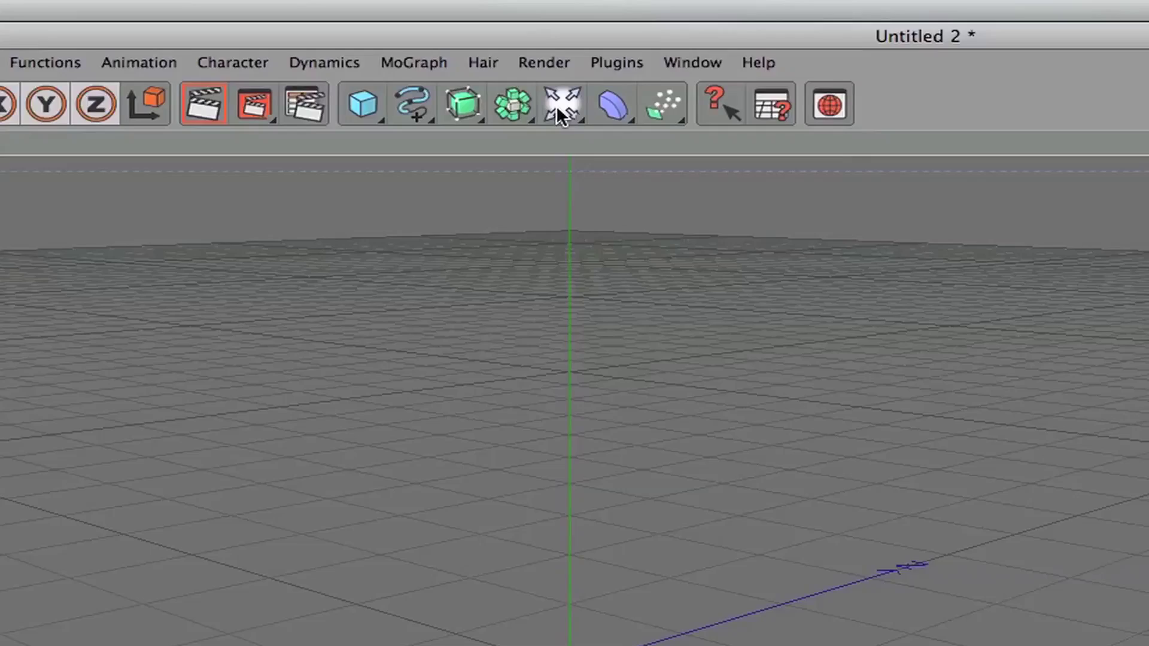
left_click_drag(544, 108, 835, 218)
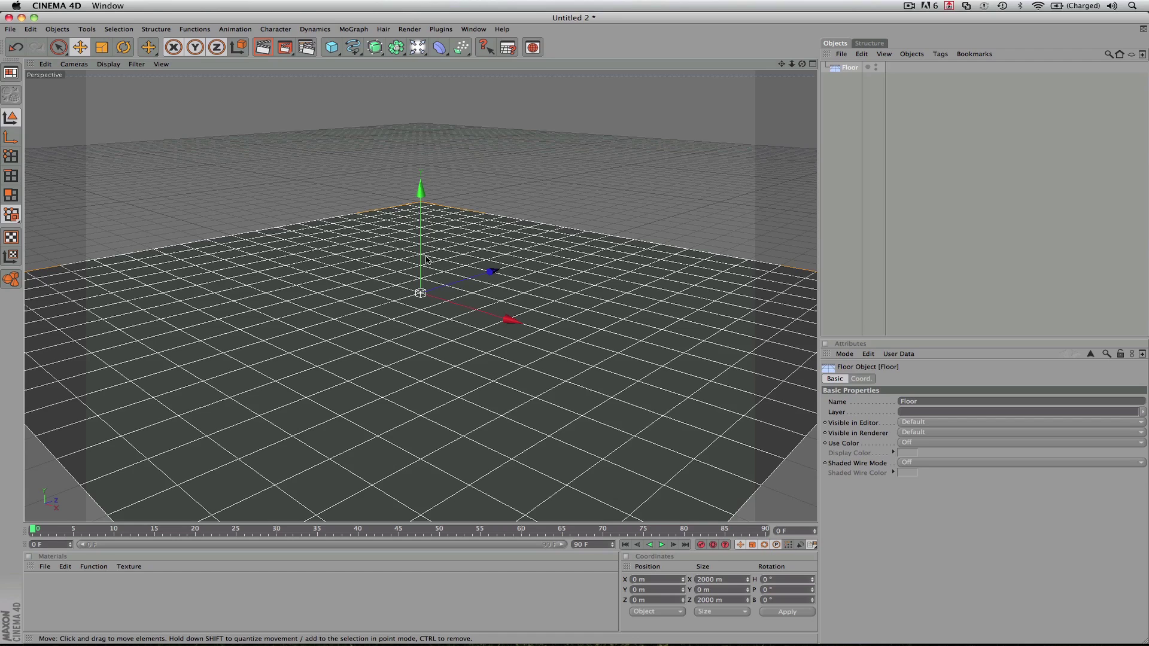
left_click_drag(333, 46, 347, 56)
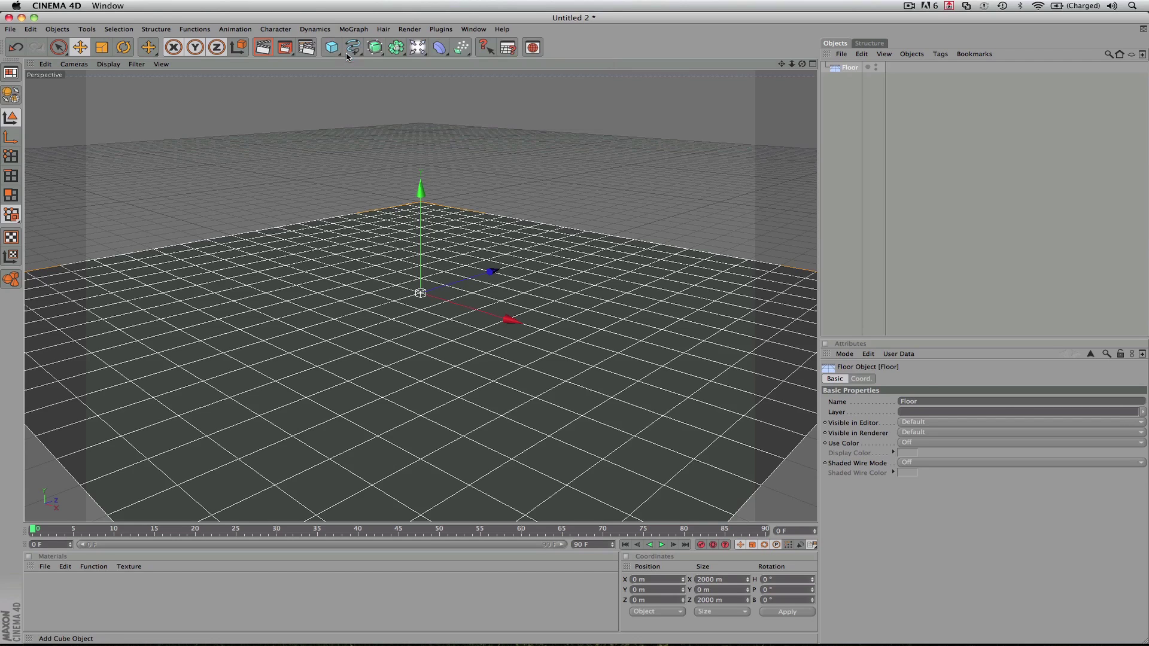
left_click_drag(421, 193, 421, 155)
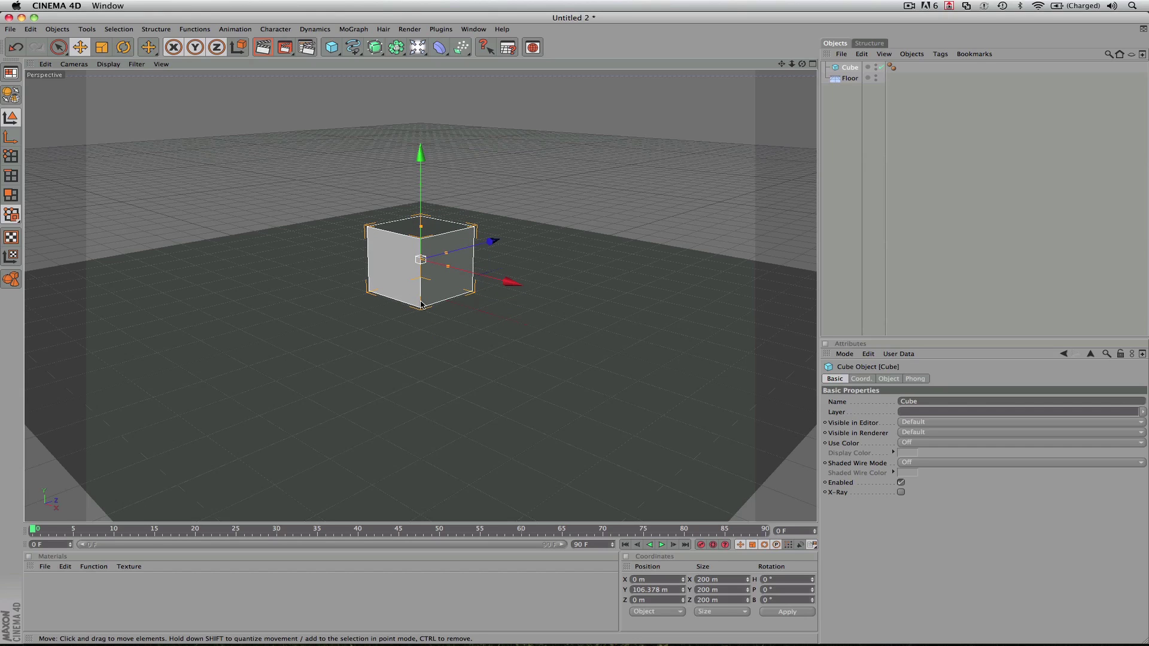
Break the cube into 100 pieces with Thrausi, creating Cube_Thrausi_100
left_click(440, 29)
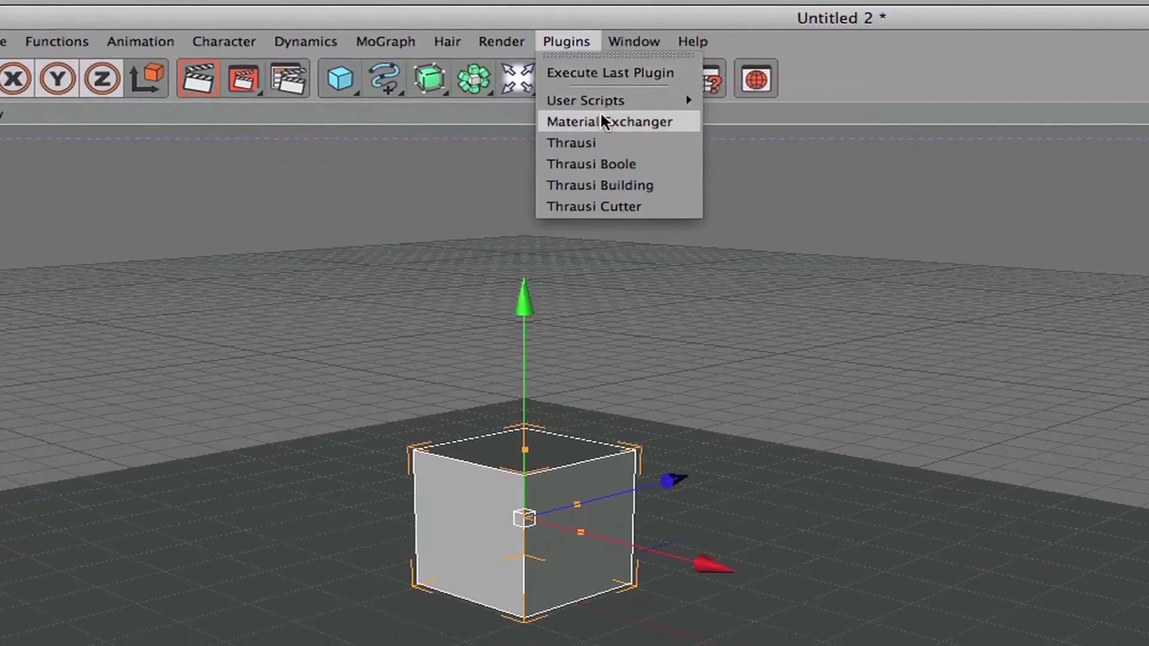
left_click(628, 135)
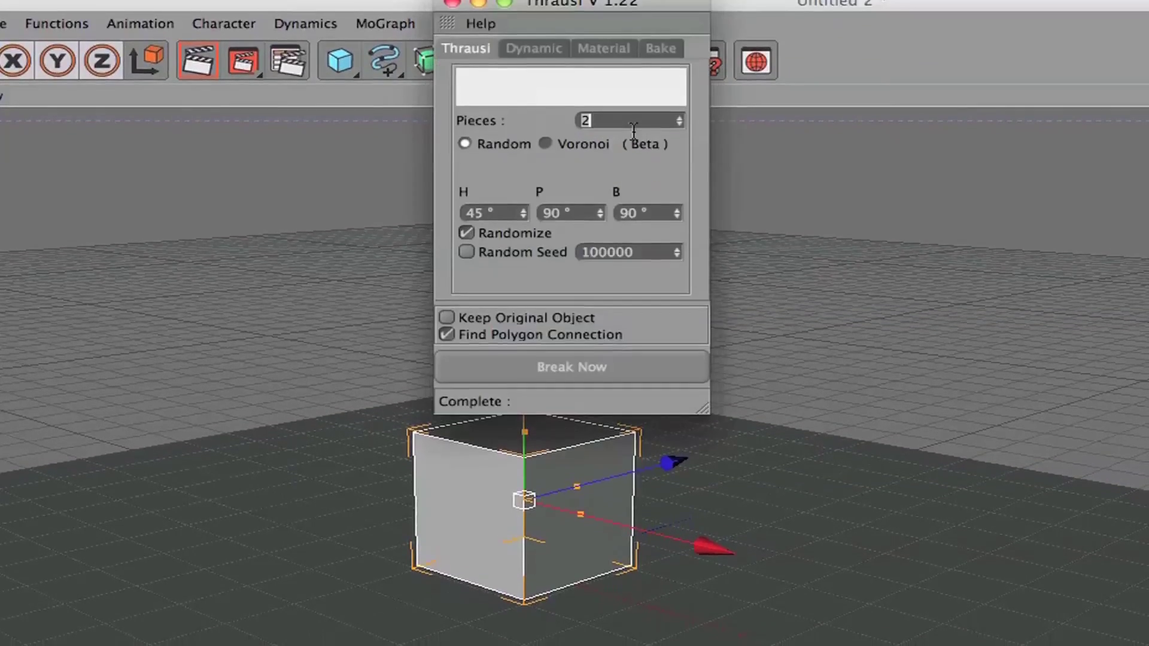
key("BackSpace")
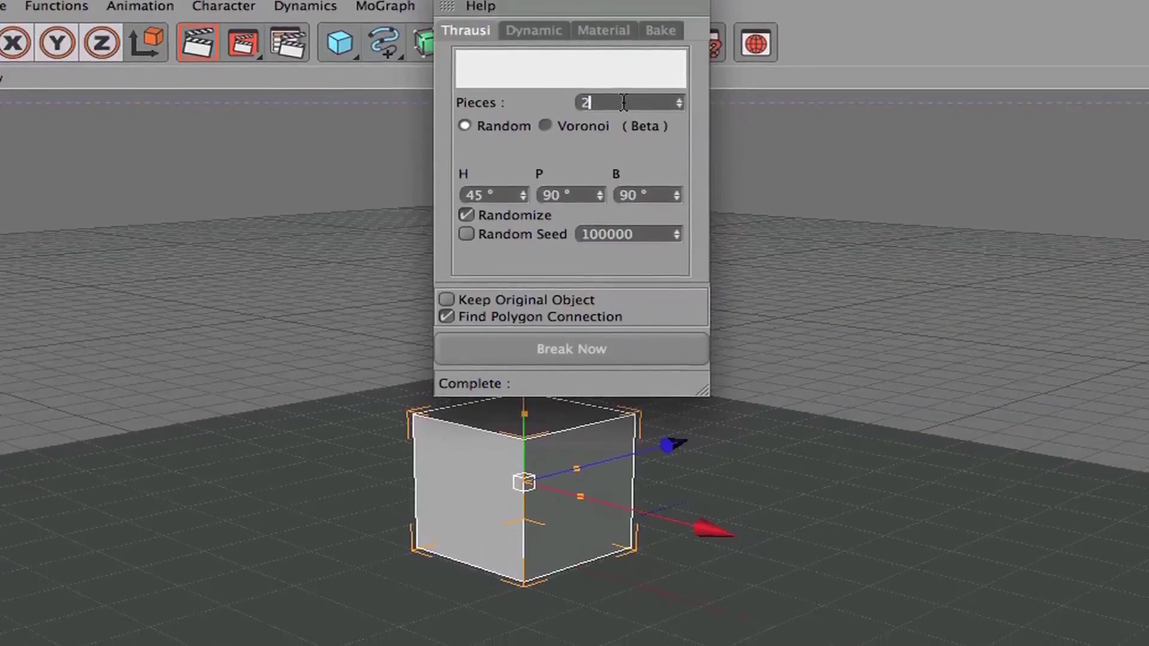
type("100")
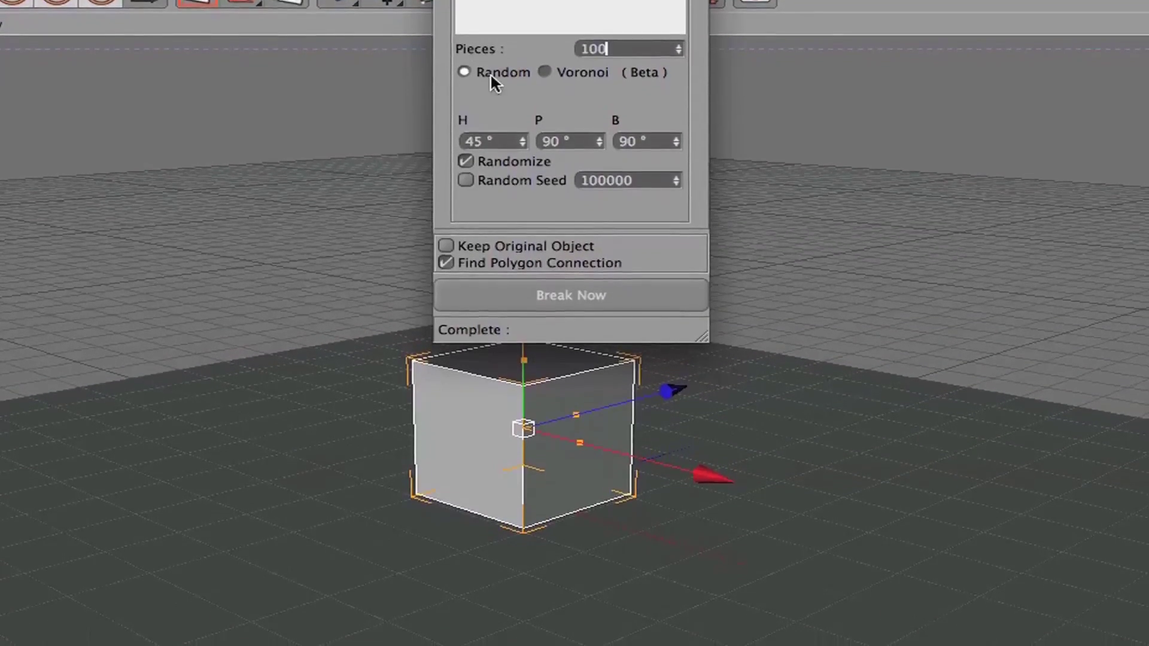
left_click(554, 287)
Play the animation to watch the pieces fall, then stop and return to frame 0
left_click_drag(568, 2, 887, 1)
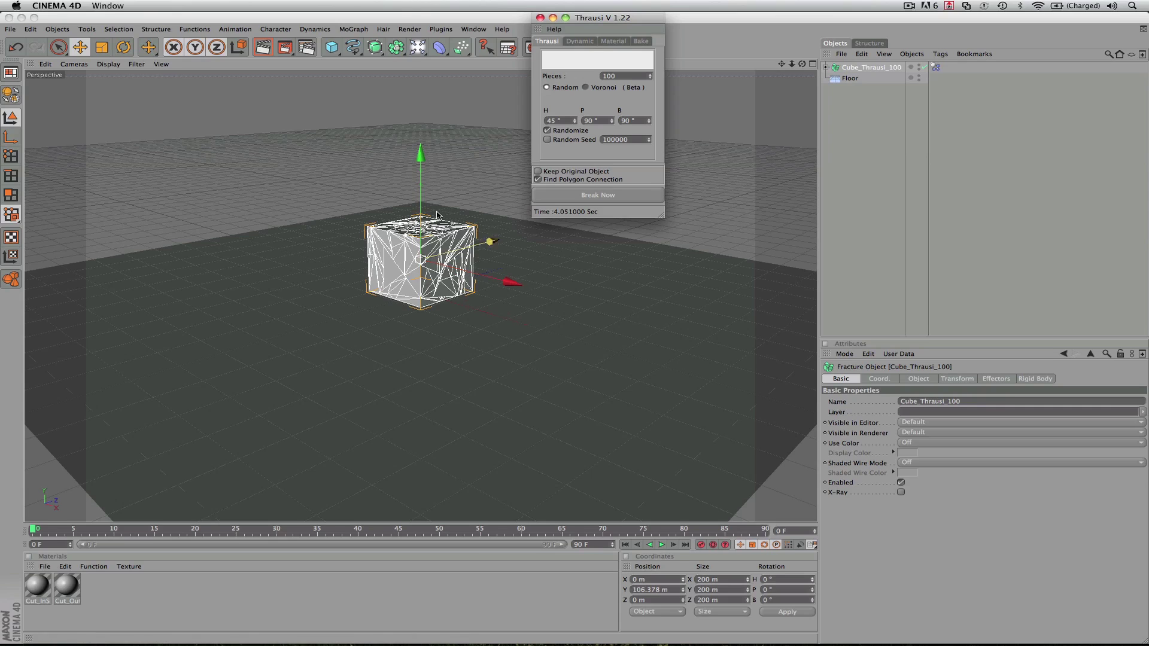
left_click(661, 545)
left_click(661, 545)
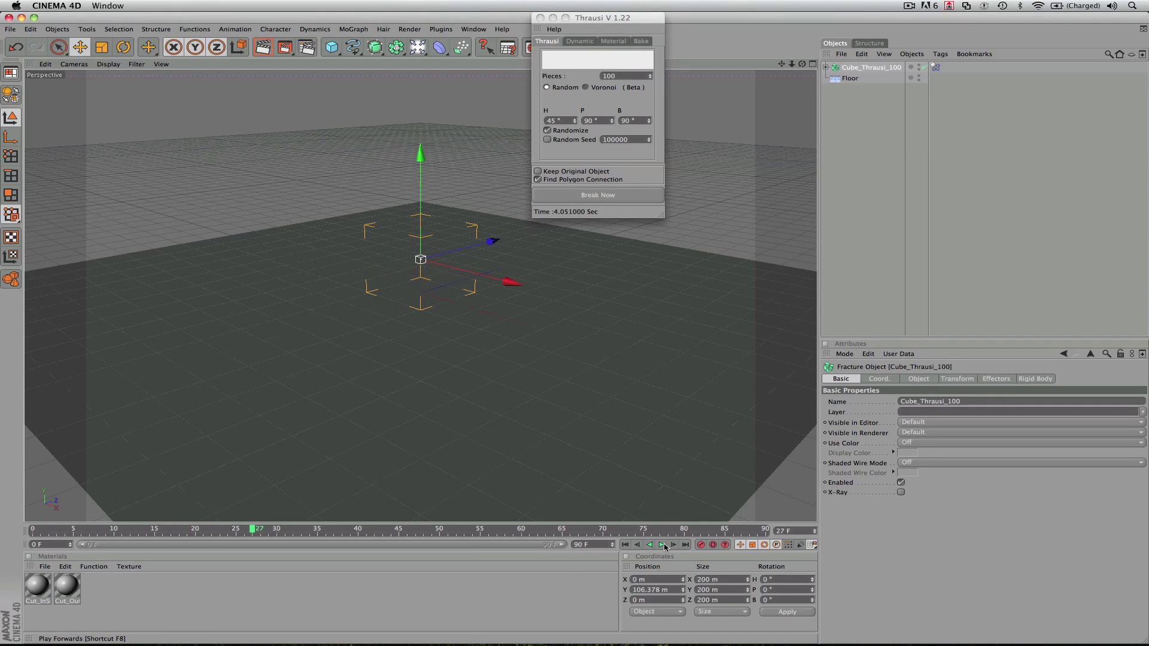
left_click(626, 545)
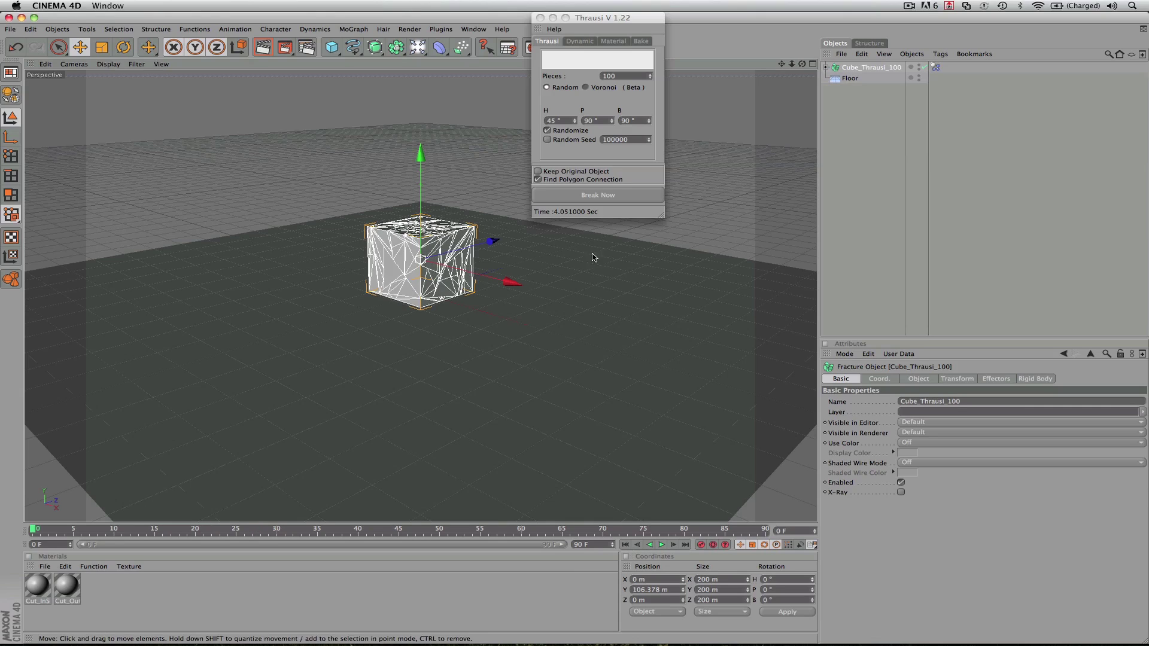
Give the Floor a Rigid Body tag, test the collision, and rewind to frame 0
left_click(540, 19)
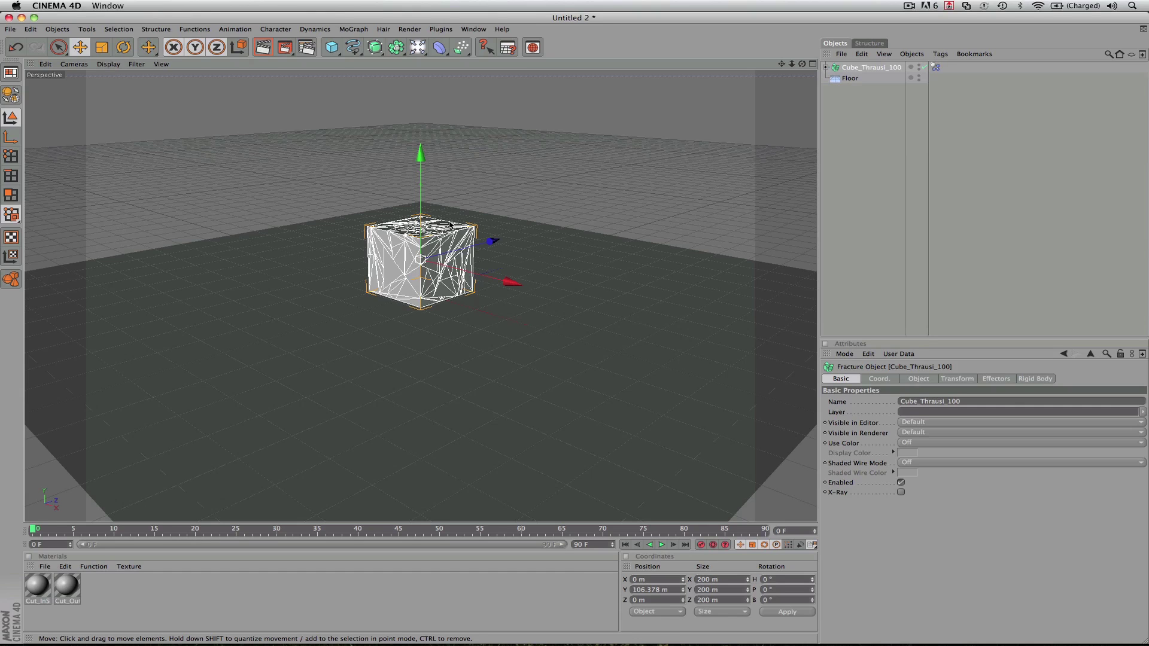
left_click(572, 375)
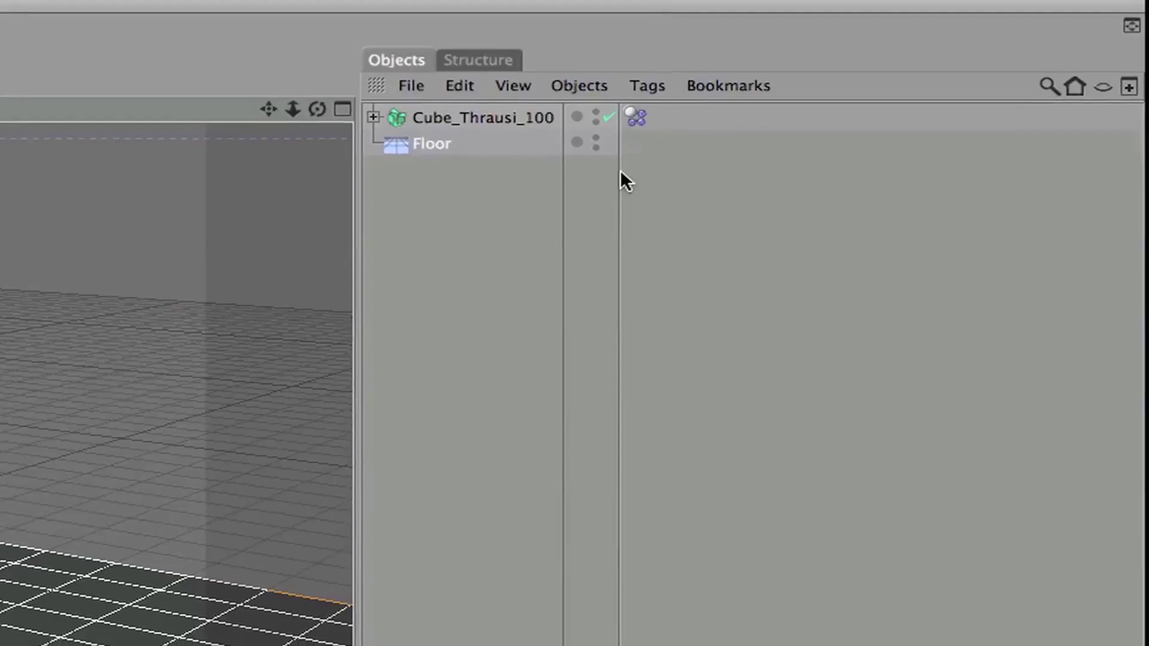
right_click(508, 151)
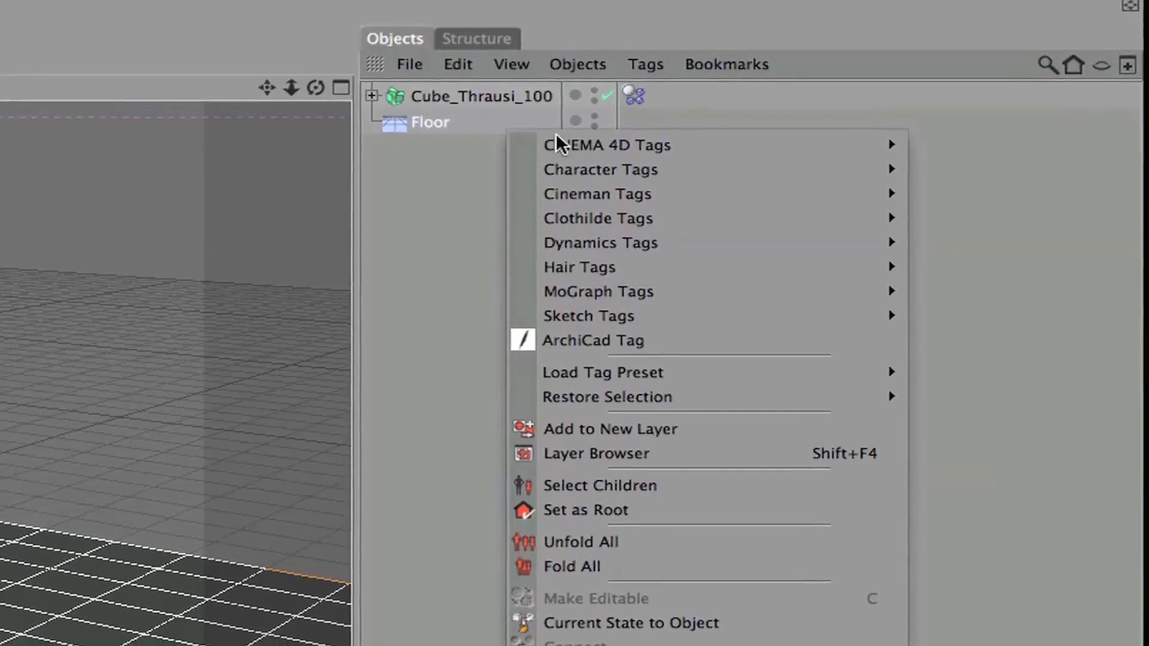
mouse_move(628, 292)
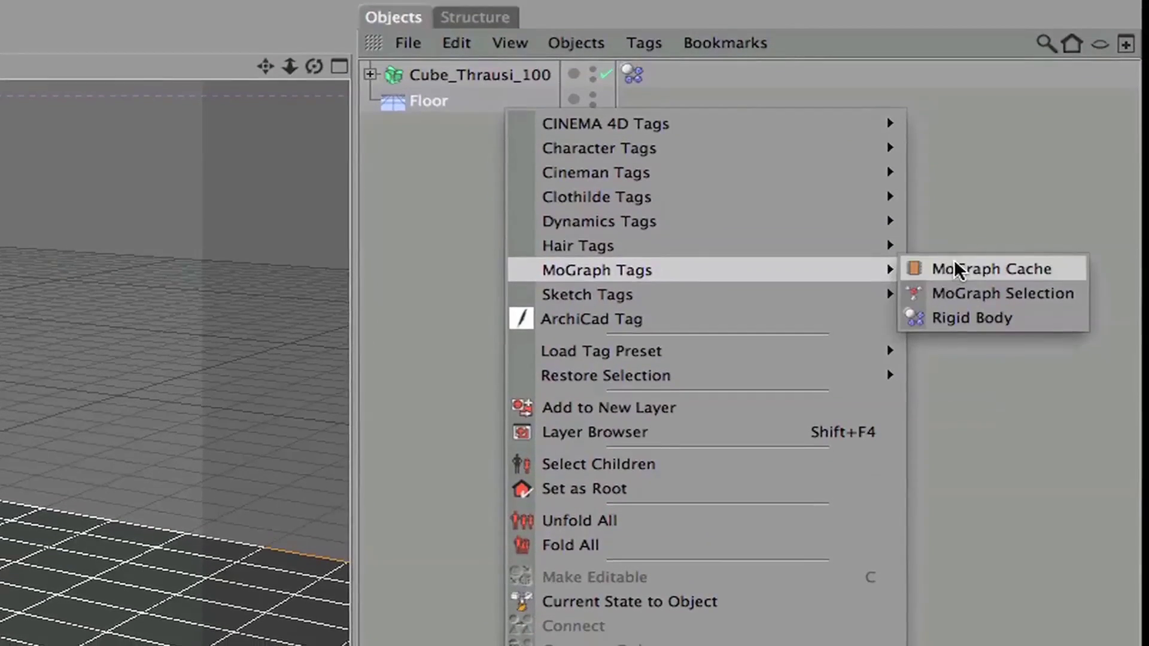
left_click(970, 316)
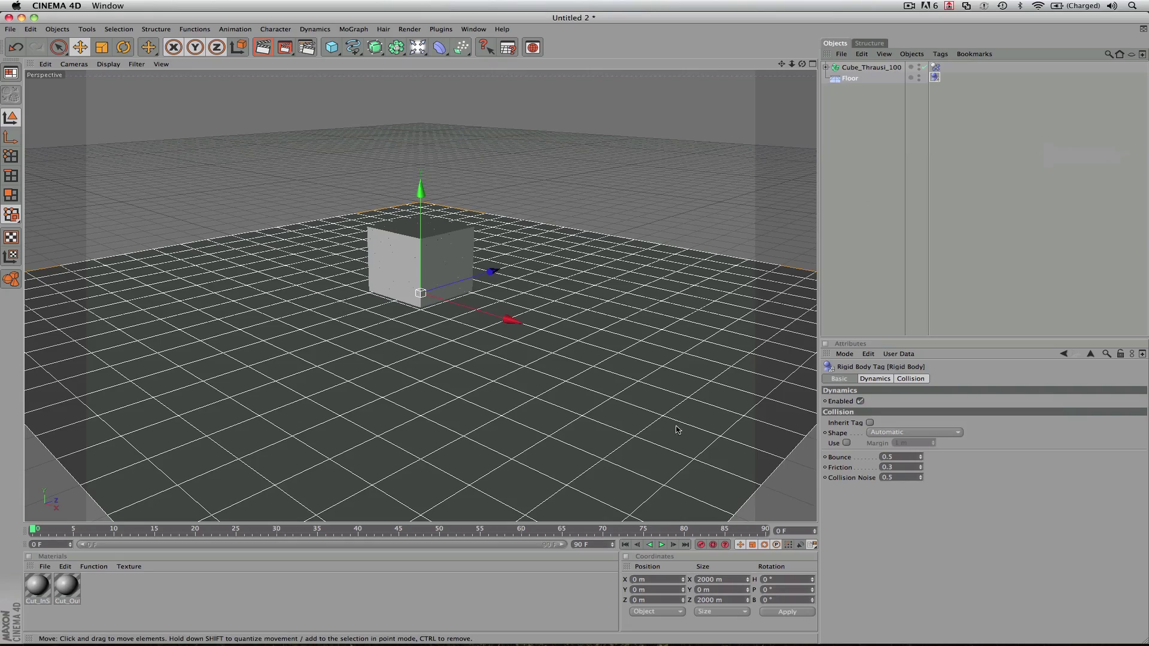
left_click(661, 544)
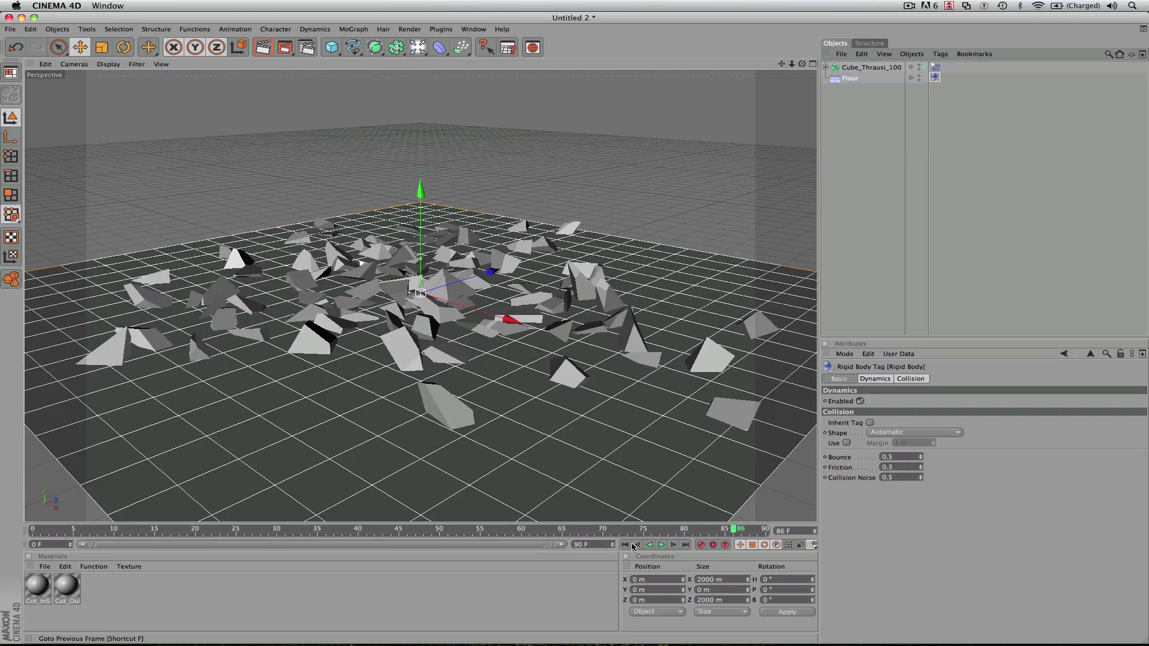
key("shift+f")
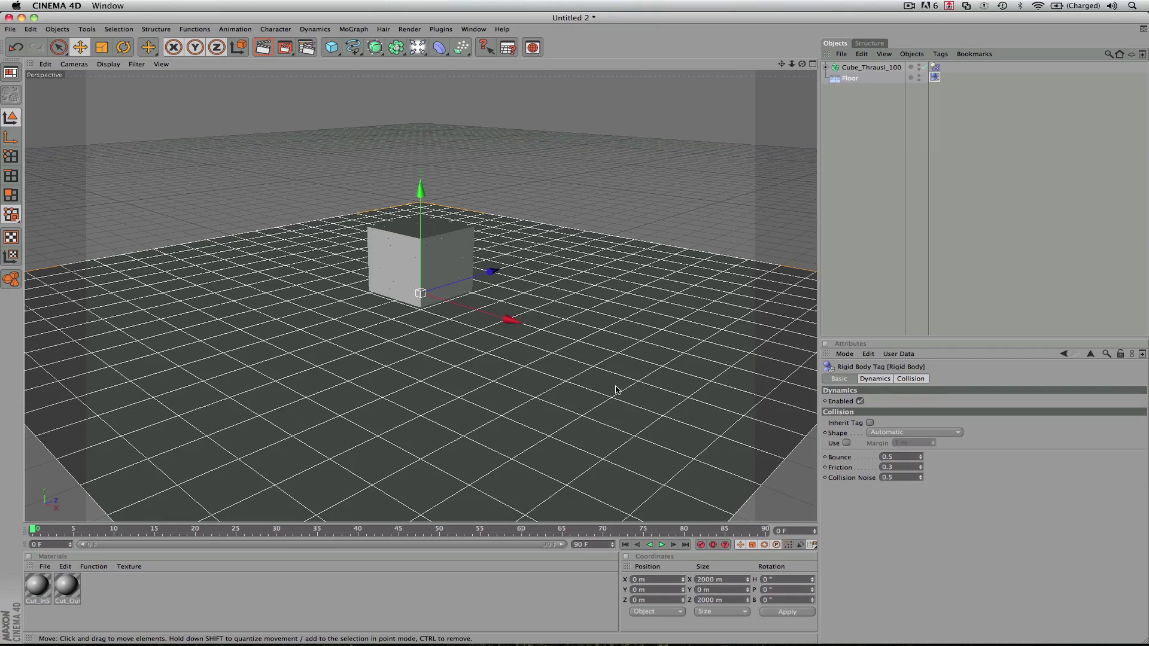
Add a Sphere and place it beside the cube at Y 84.338 m, Z 324.978 m
mouse_move(626, 432)
left_mouse_down("alt")
mouse_move(521, 427)
mouse_move(626, 432)
left_mouse_up("alt")
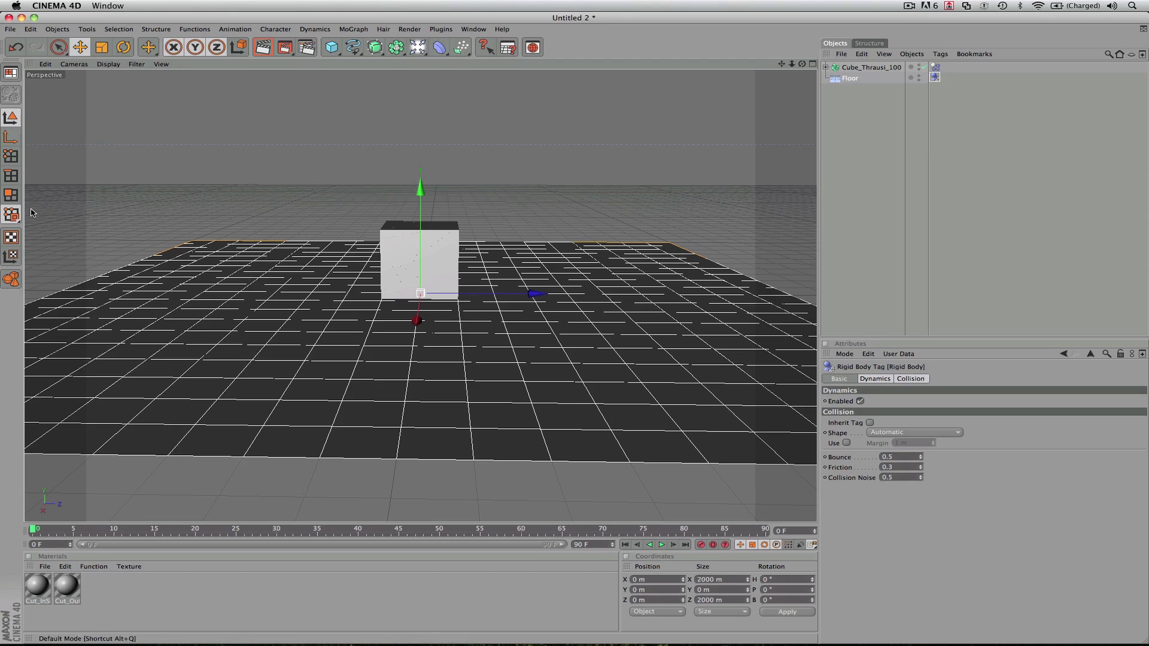
left_click(336, 49)
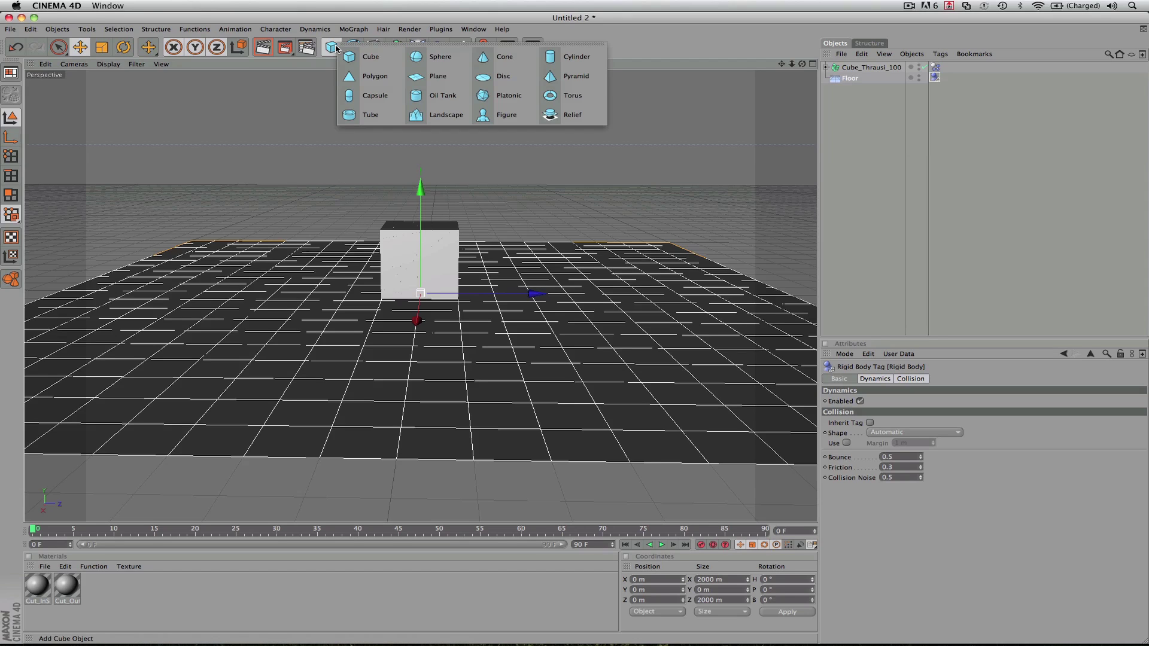
left_click(441, 56)
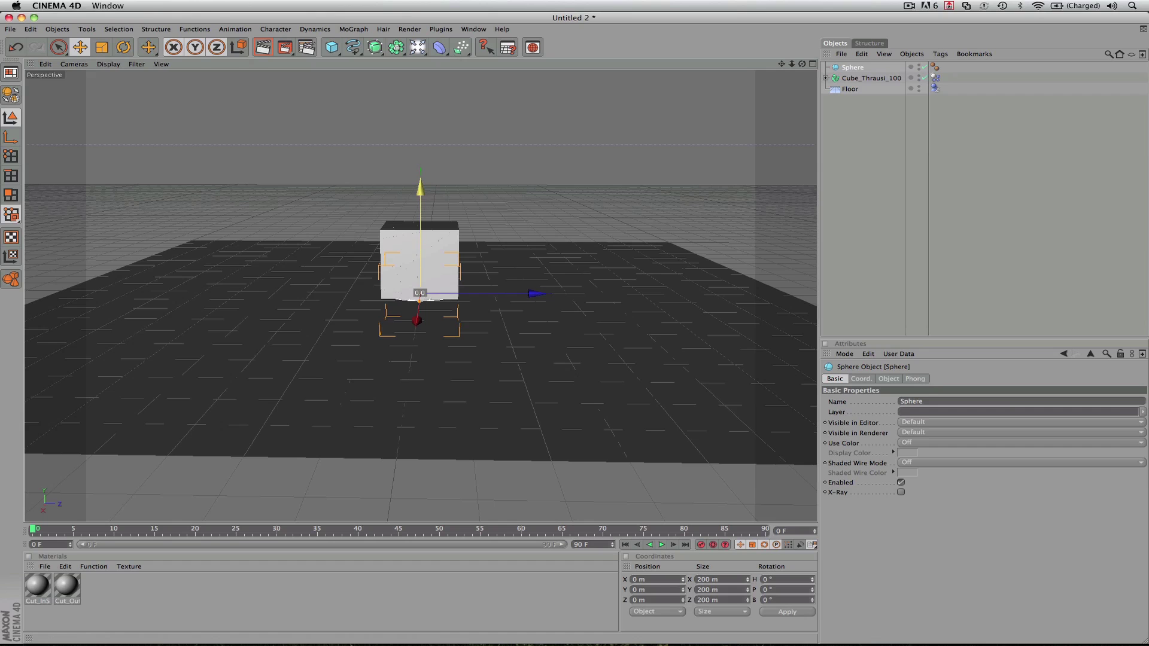
left_click_drag(420, 190, 420, 163)
left_click_drag(529, 279, 654, 278)
left_click_drag(506, 334, 598, 341, "alt")
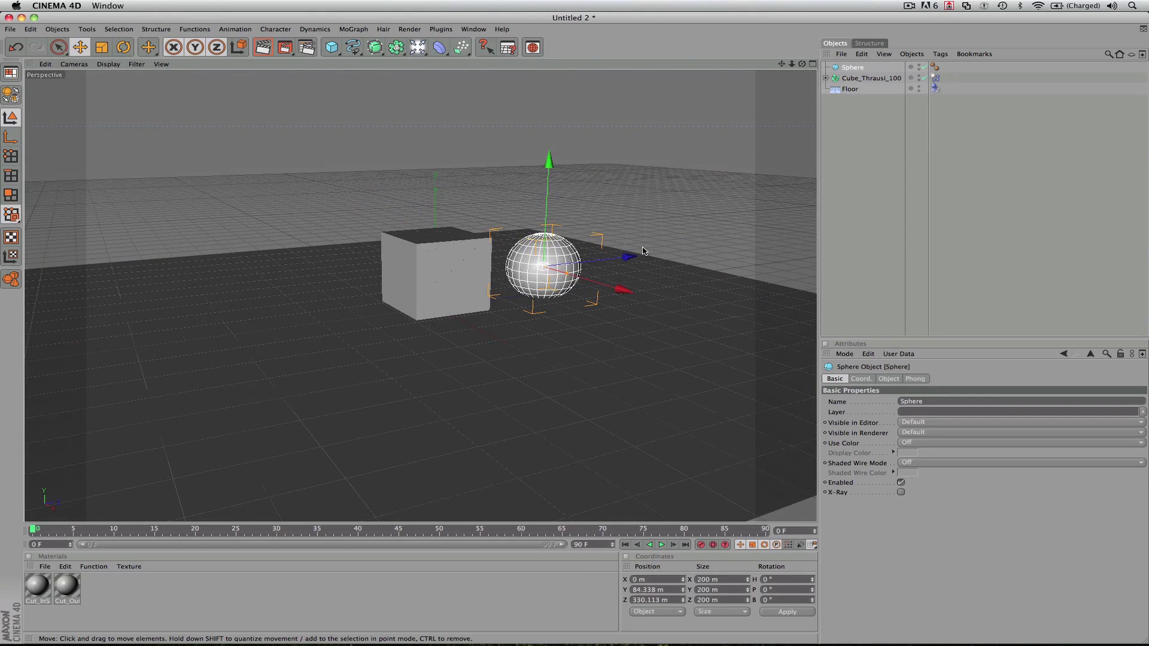
mouse_move(634, 256)
left_mouse_down()
mouse_move(613, 261)
mouse_move(658, 257)
mouse_move(249, 297)
mouse_move(629, 262)
mouse_move(619, 263)
left_mouse_up()
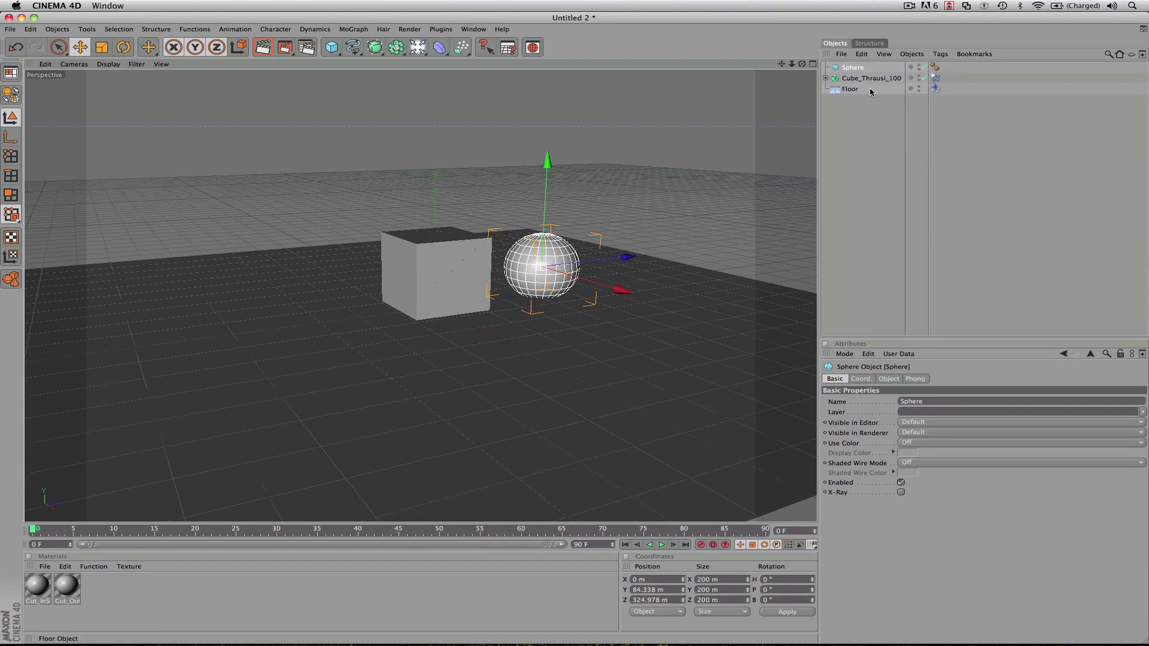
Give the Sphere a MoGraph Rigid Body tag
right_click(854, 69)
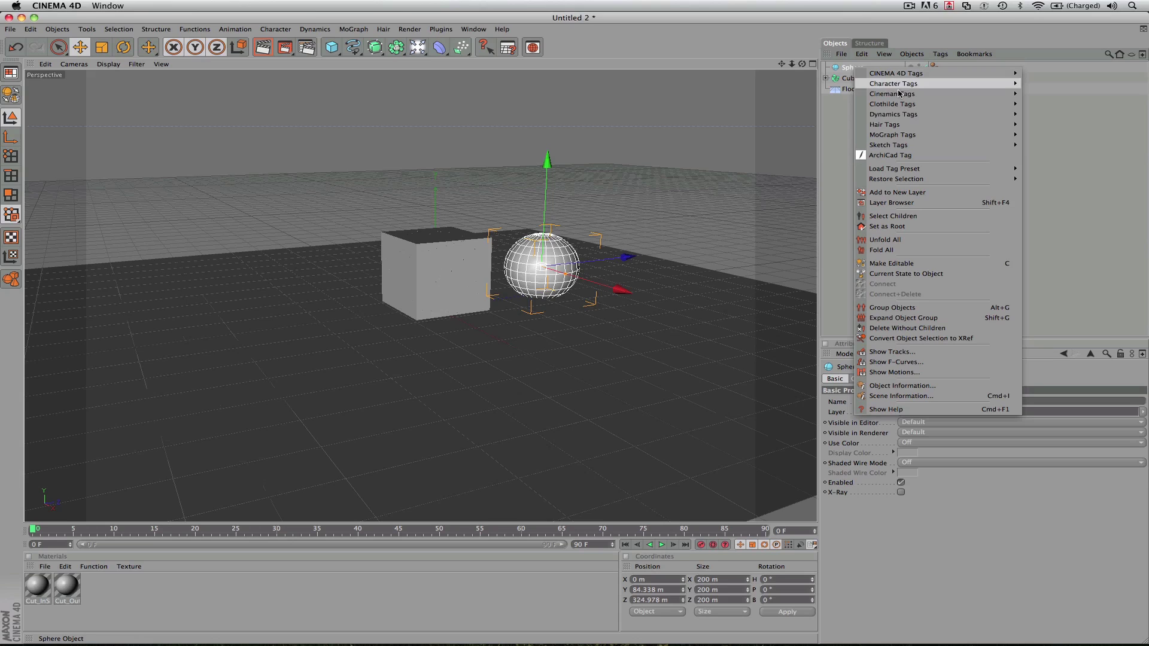
mouse_move(901, 137)
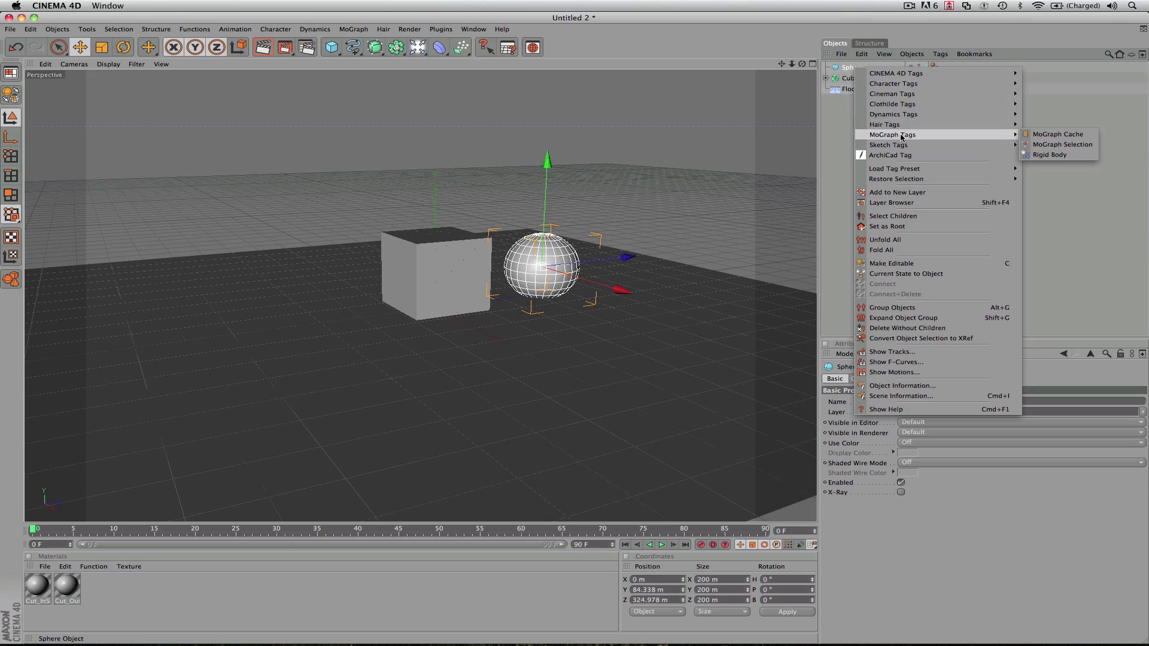
left_click(1040, 157)
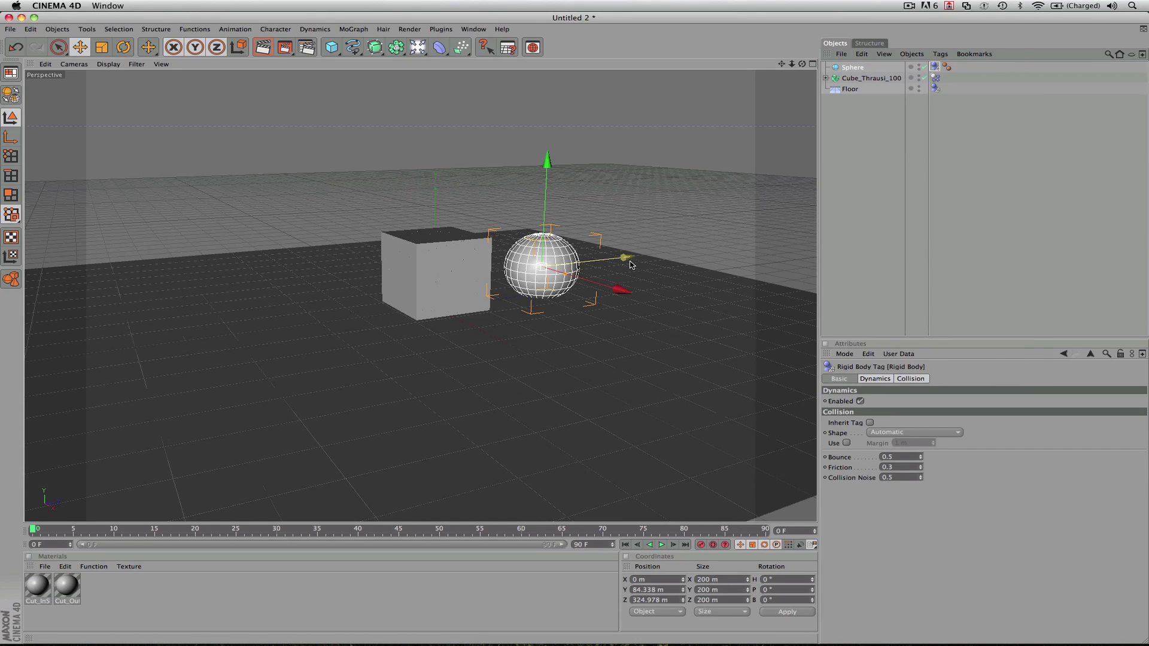
Push the sphere into the cube at X -28.383 m, Z 110.561 m, then stop and rewind
left_click_drag(630, 264, 563, 270)
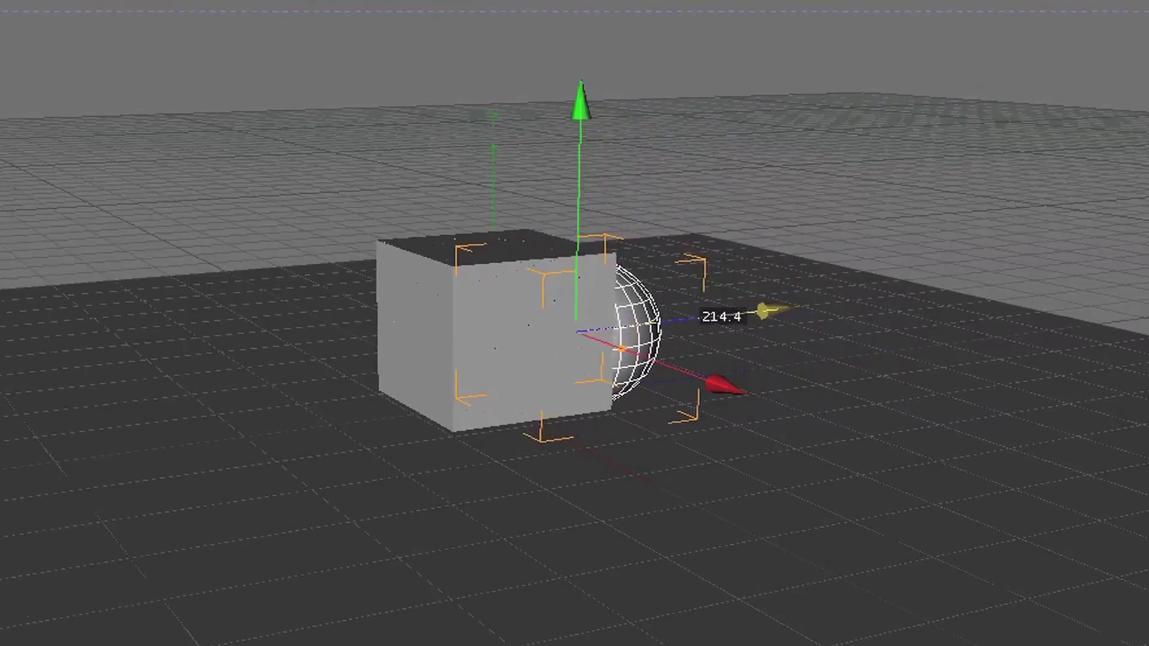
left_click_drag(722, 388, 756, 413)
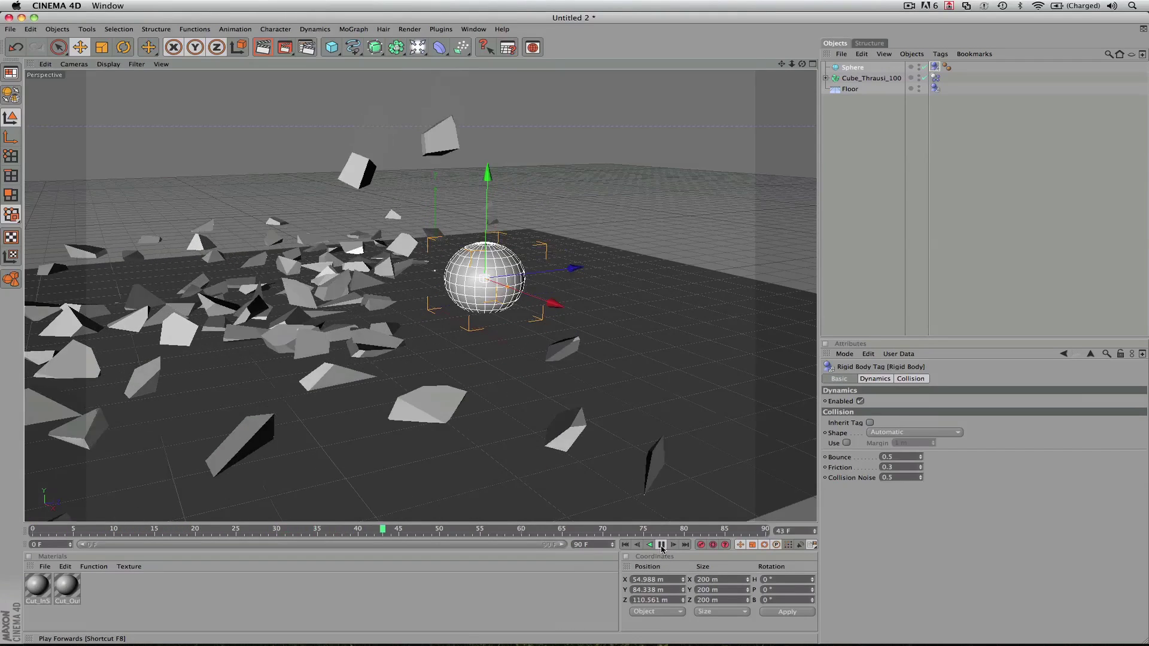
left_click(662, 546)
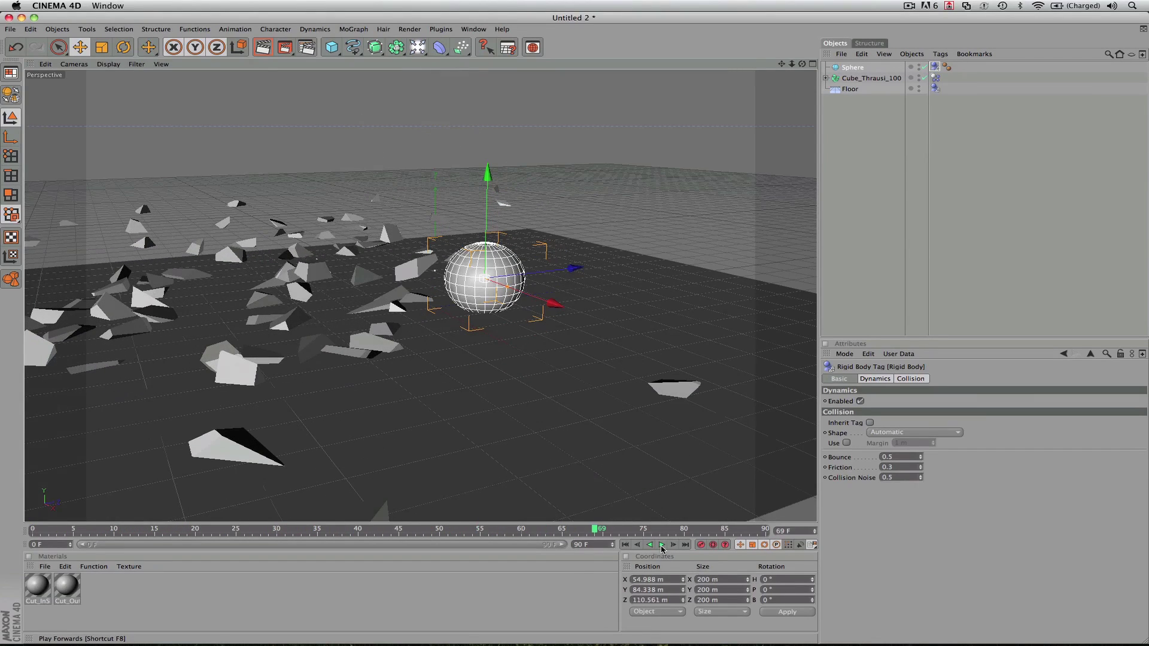
left_click(624, 546)
Shift the sphere around the cube, previewing the shatter at frame 15, then return to frame 0
left_click_drag(557, 304, 554, 306)
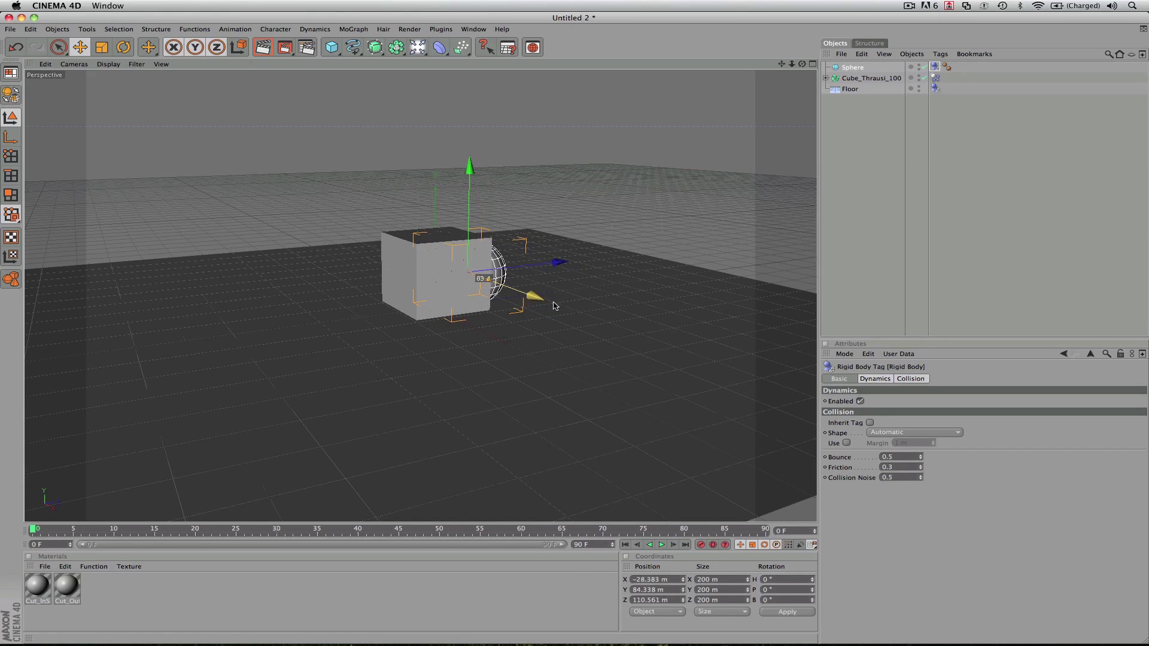
left_click_drag(488, 271, 551, 266)
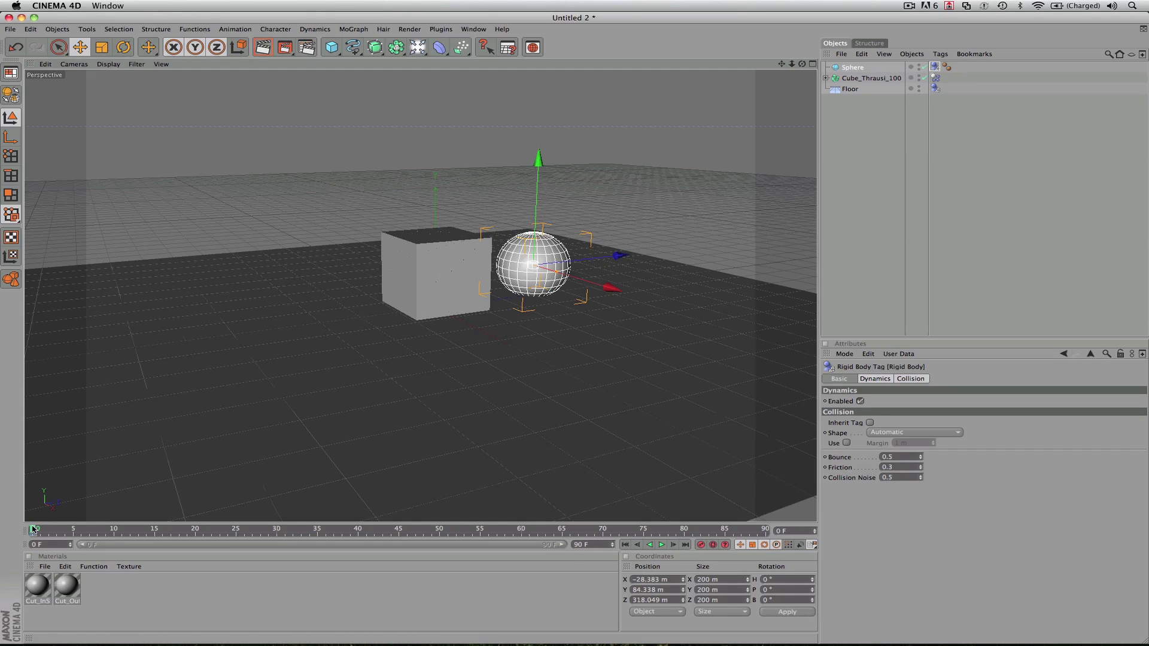
left_click_drag(34, 529, 154, 530)
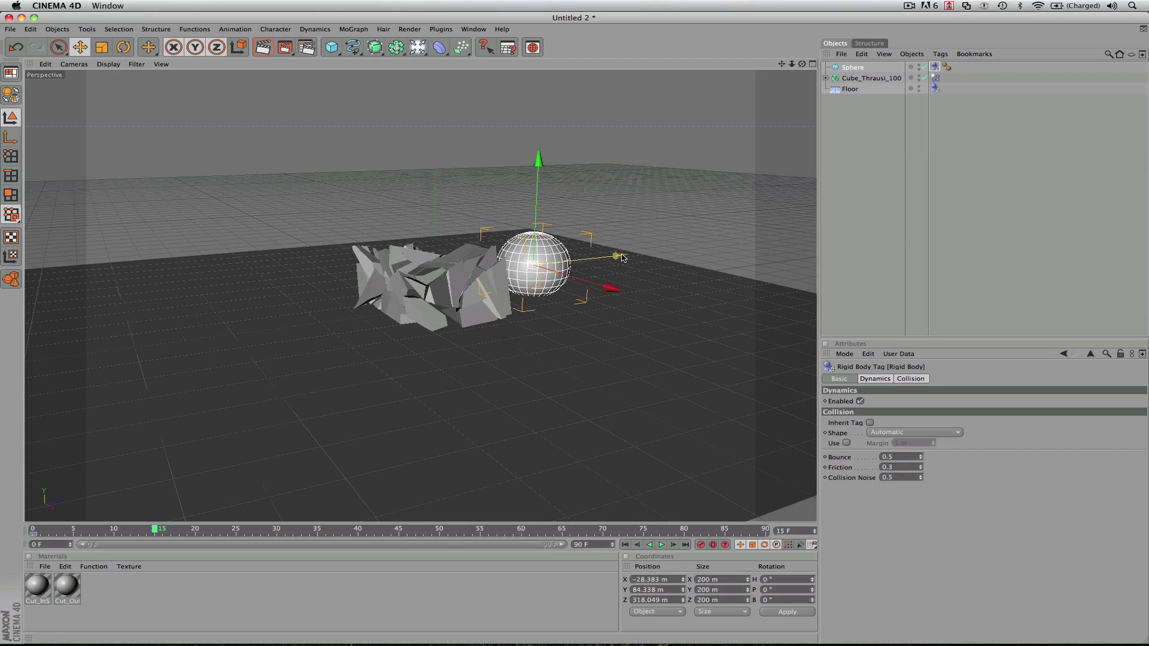
left_click_drag(620, 257, 533, 265)
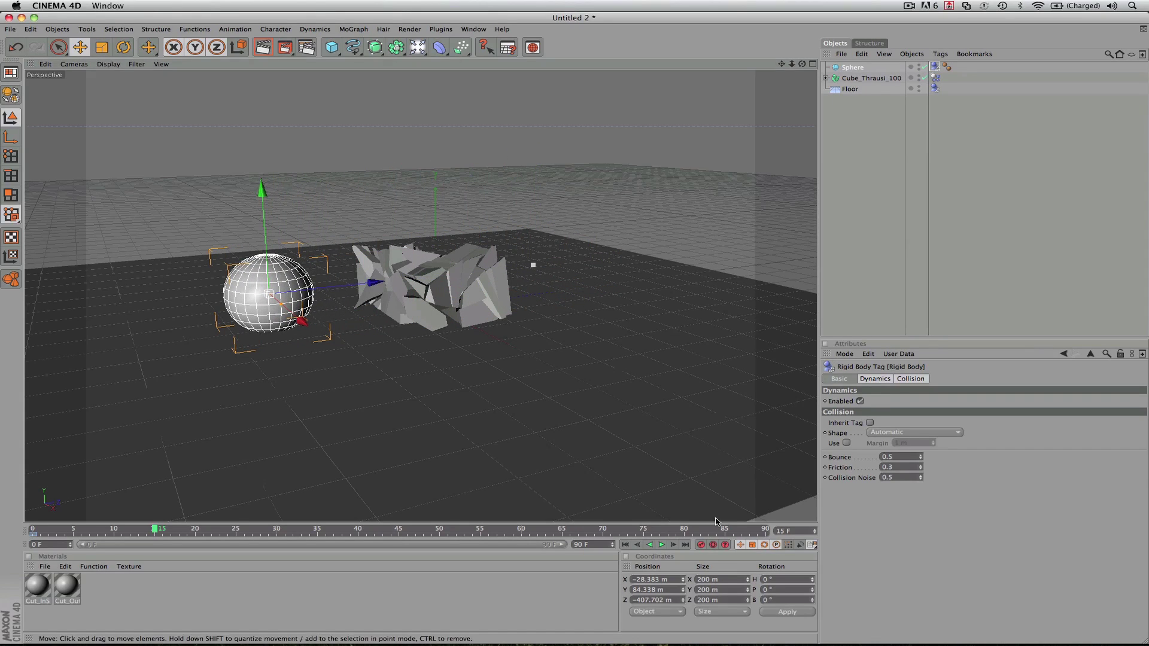
left_click(624, 545)
Play the shattering simulation twice from frame 0 to check the result
left_click(663, 545)
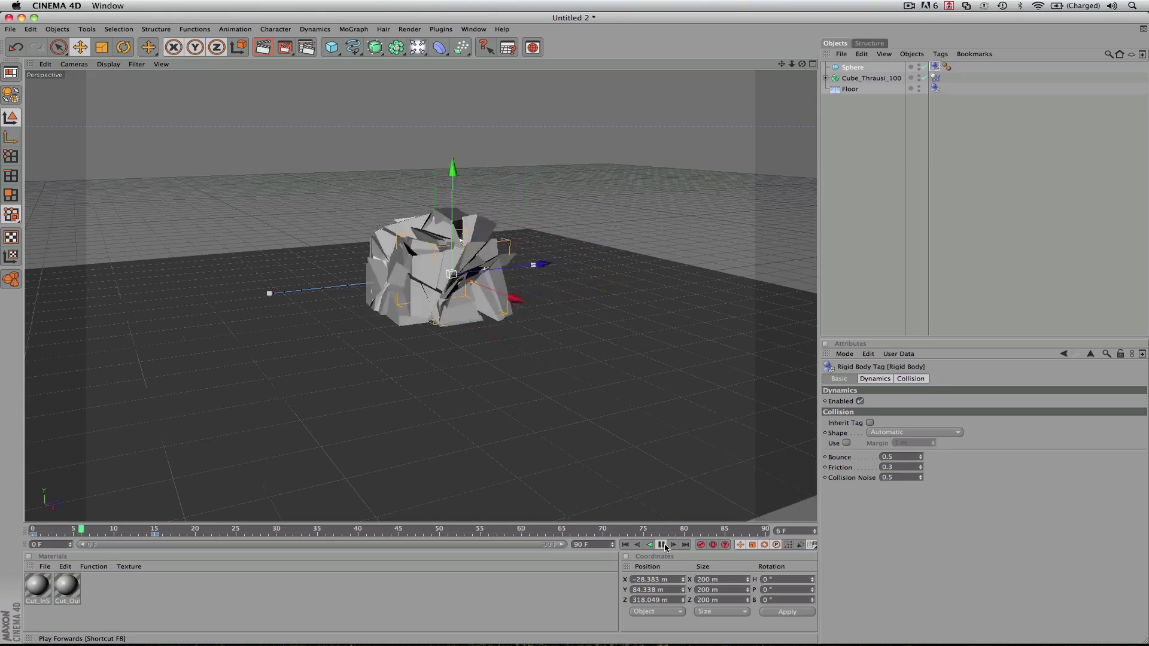
left_click(662, 545)
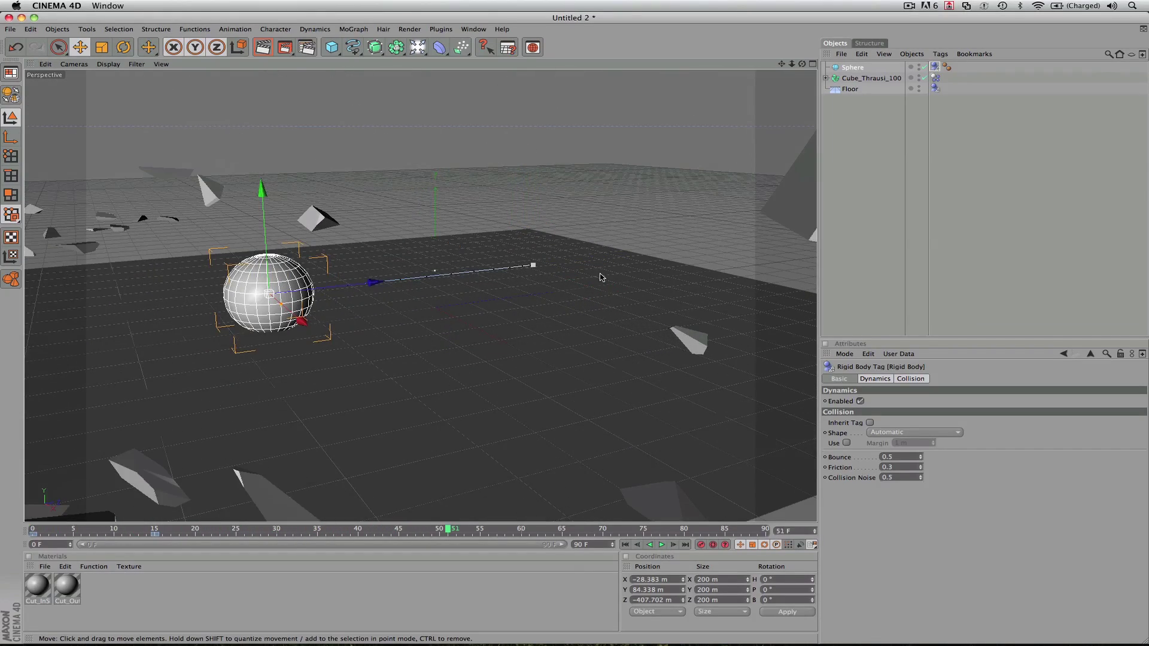
left_click_drag(573, 328, 477, 347, "alt")
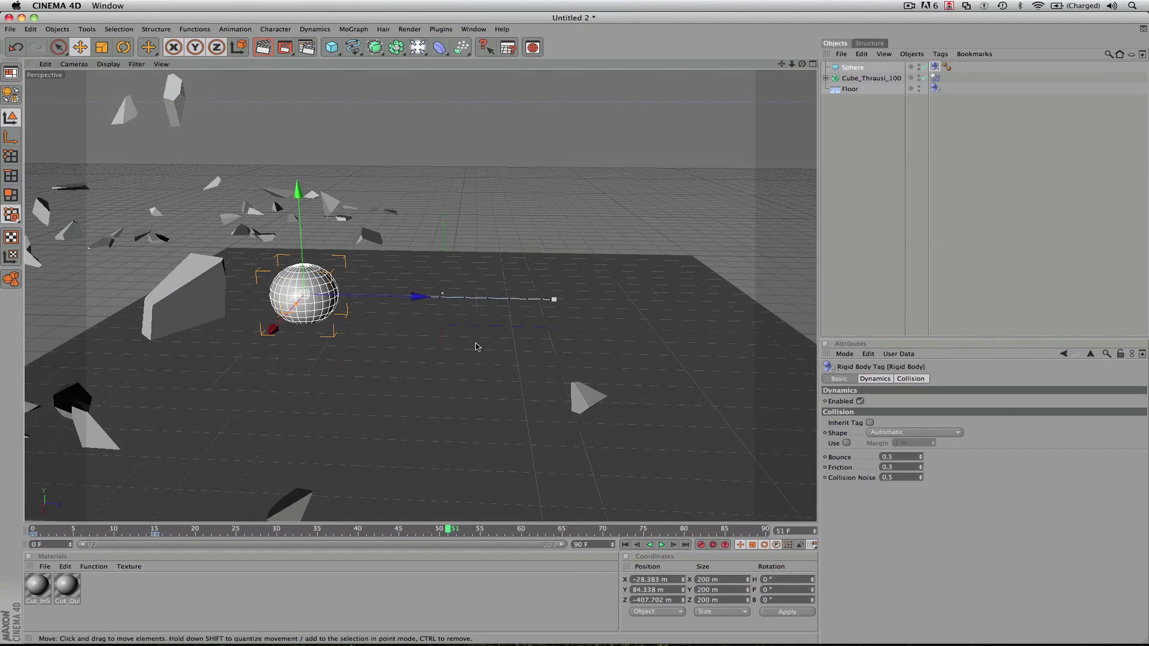
left_click(625, 545)
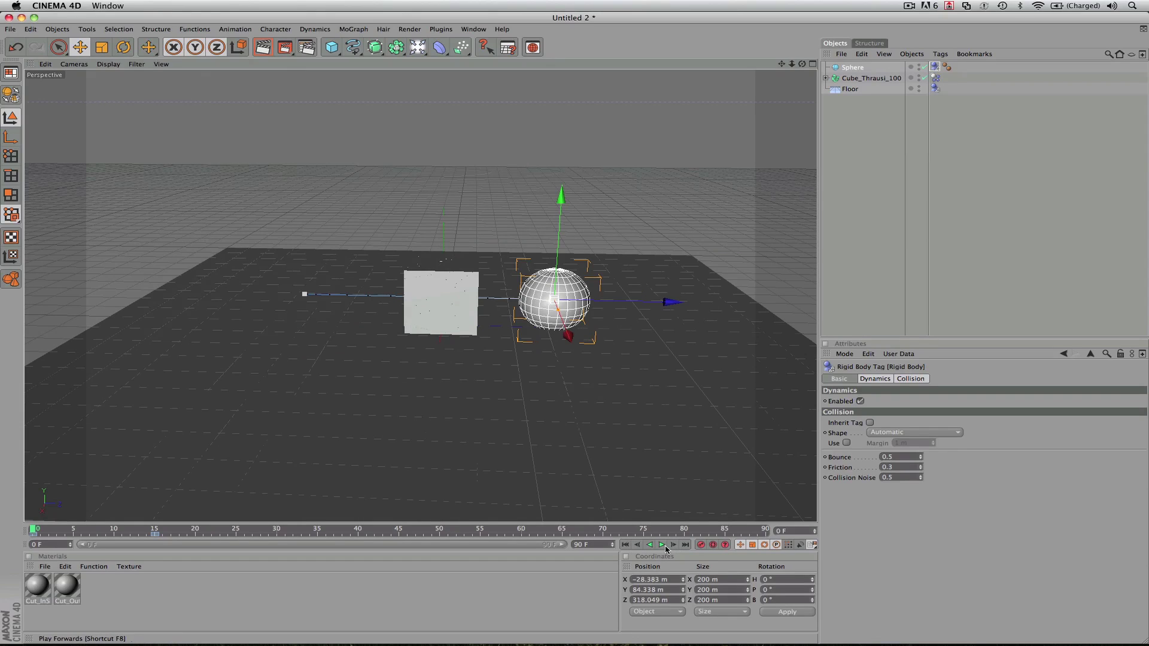
left_click(662, 545)
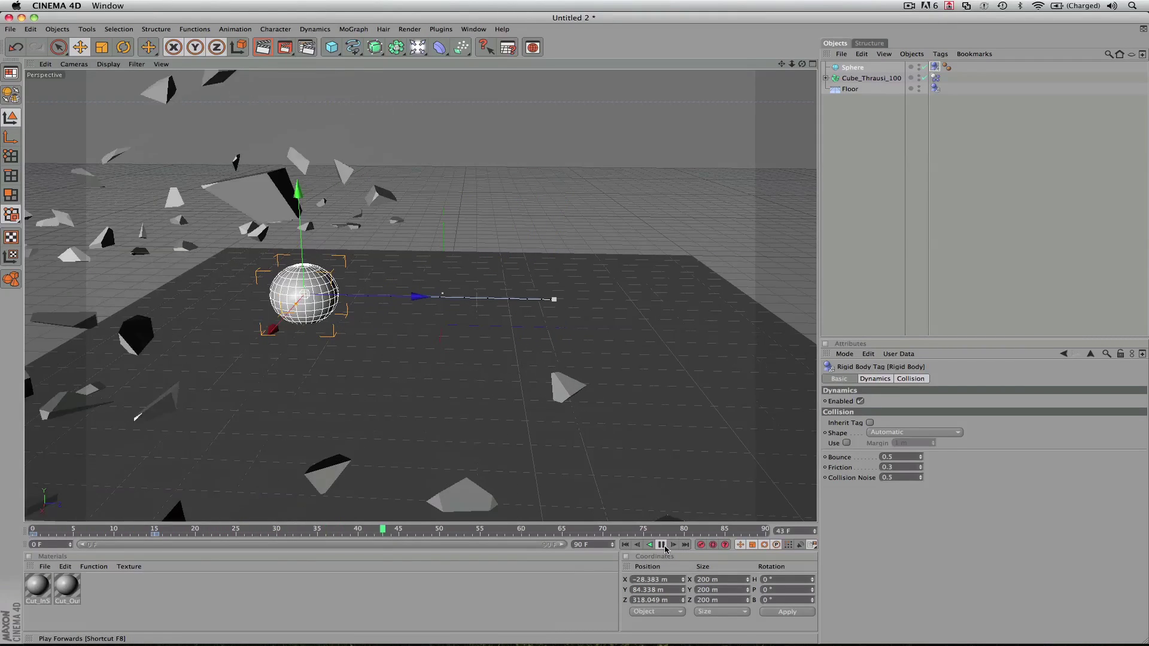
left_click(662, 545)
left_click(627, 545)
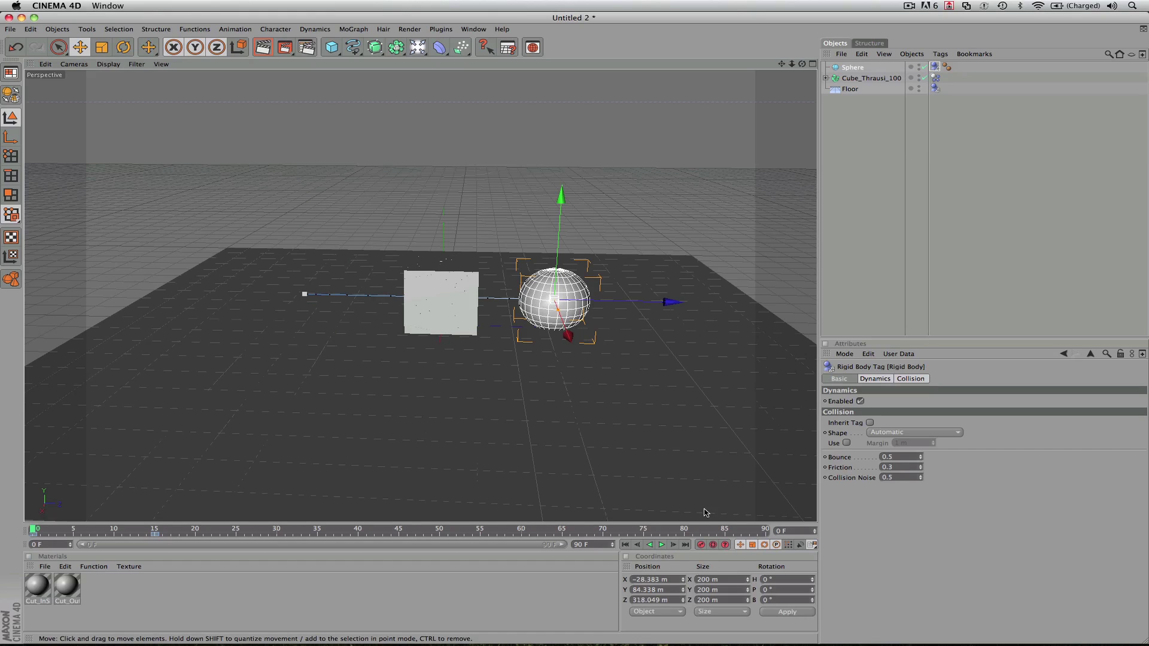
Move the sphere to Z 219.521 m against the cube, replay, rewind, and select the Sphere
left_click_drag(673, 302, 637, 302)
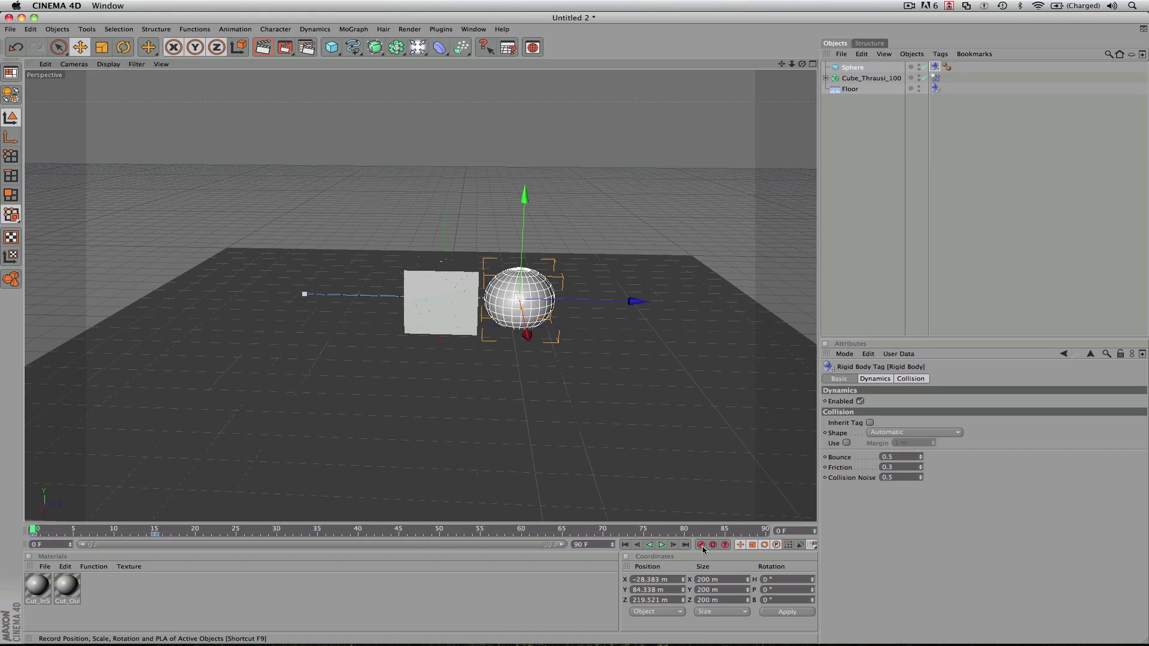
key("e")
key("w")
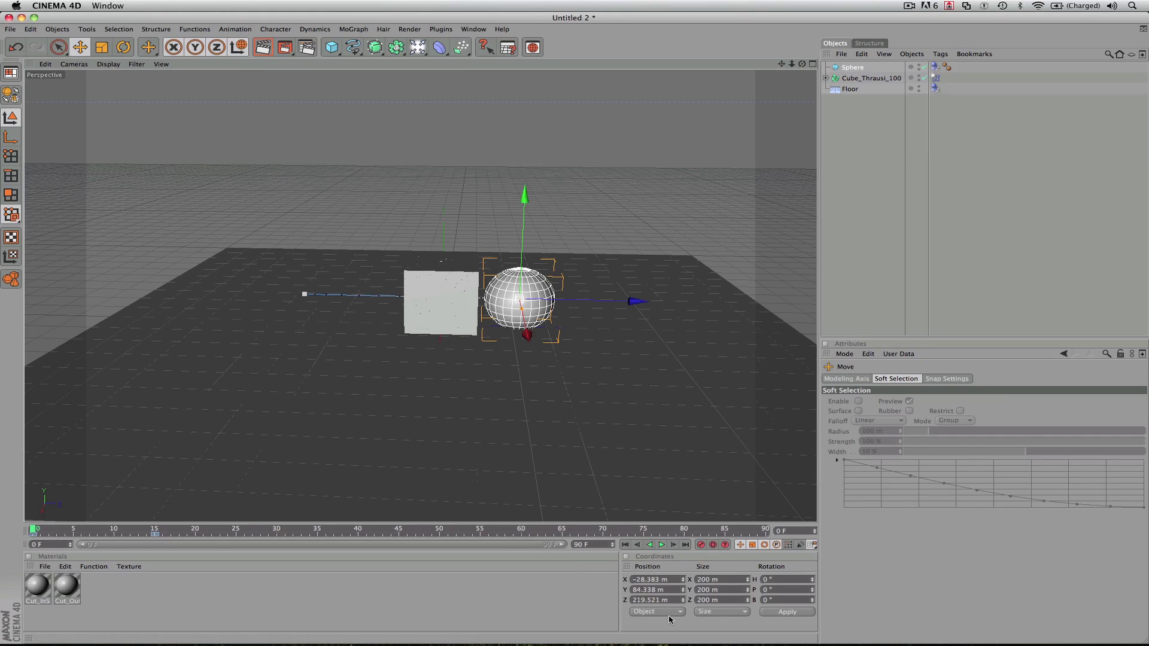
left_click(663, 544)
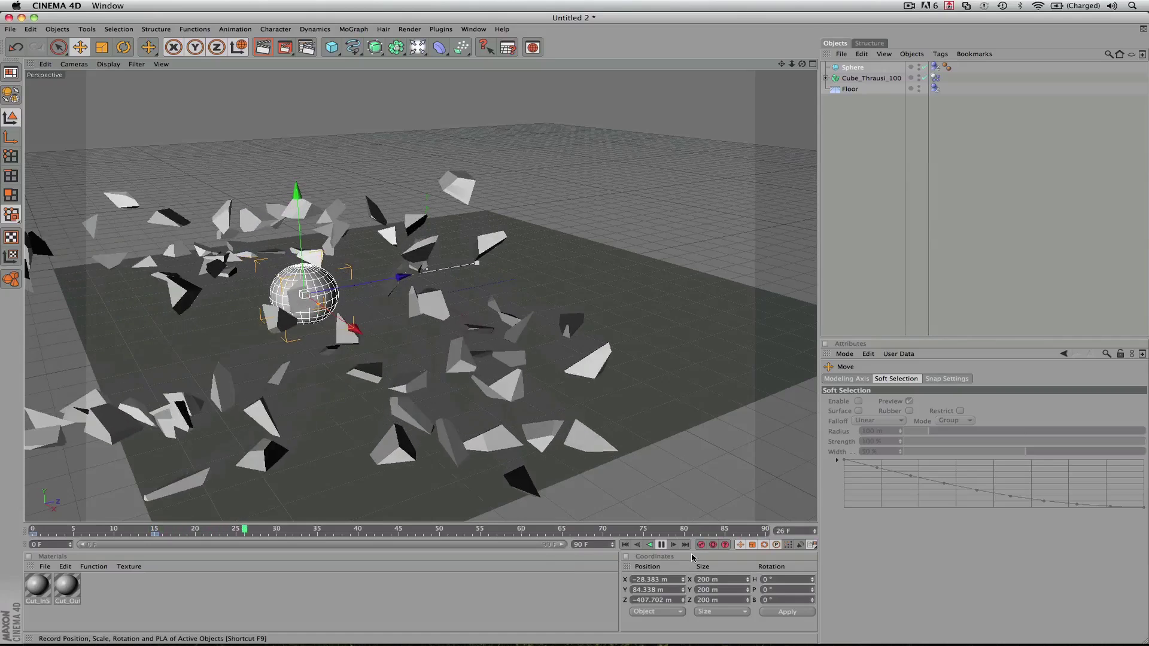
left_click(661, 545)
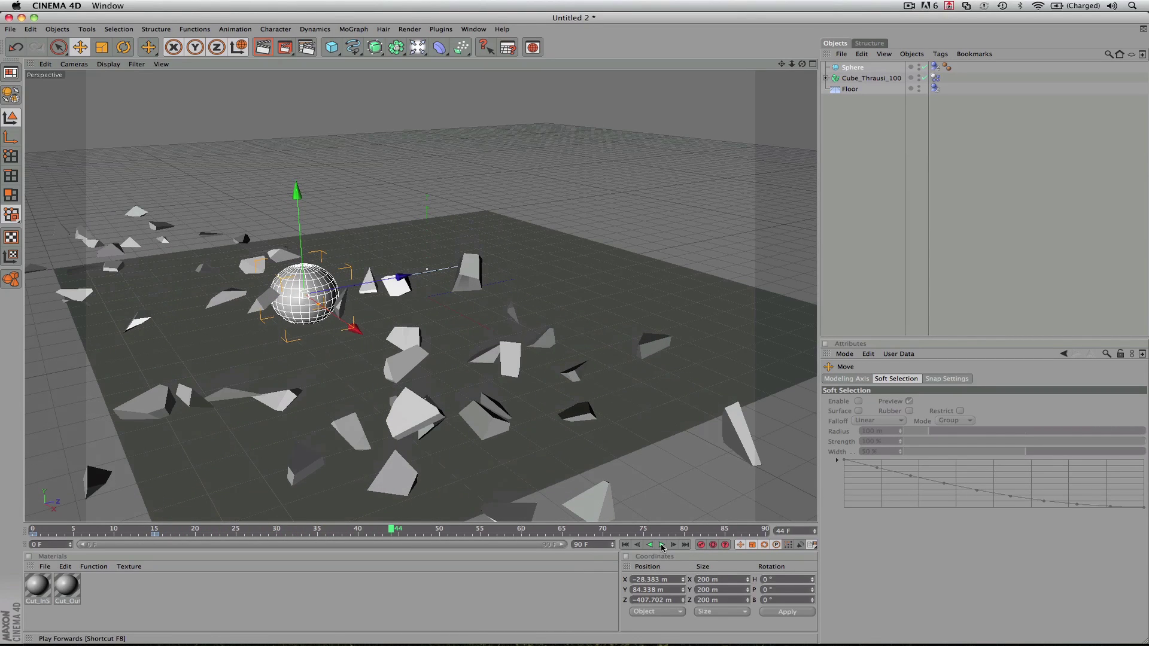
key("shift+f")
left_click(854, 68)
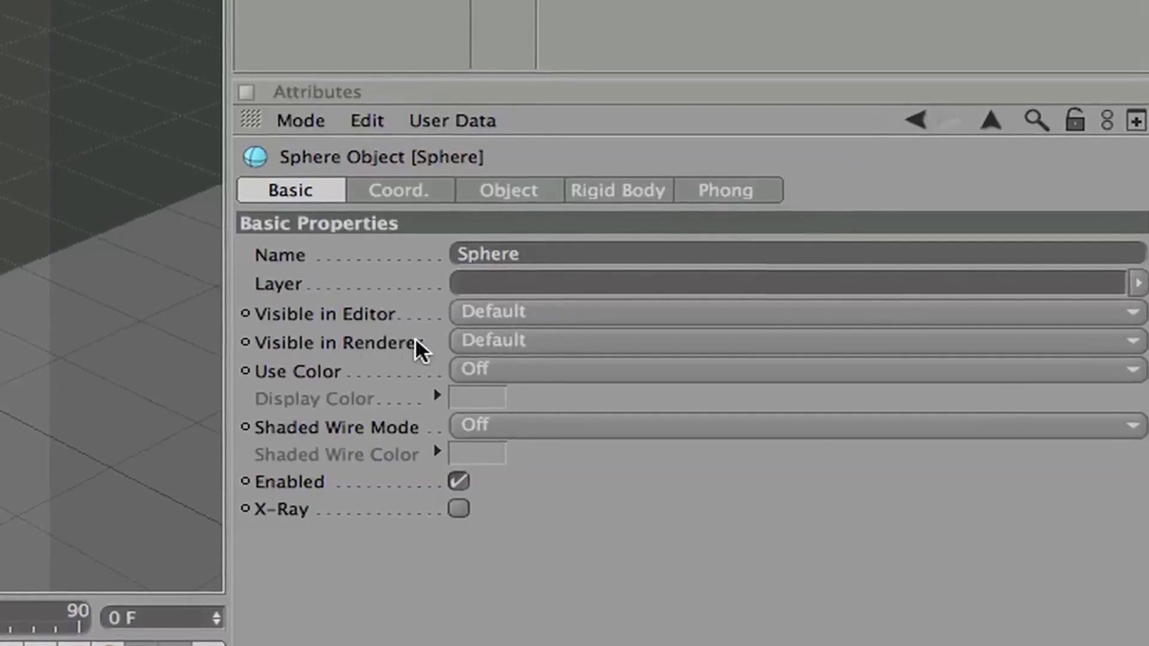
Set the Sphere's Visible in Renderer and Visible in Editor to Off, then replay from the start
left_click(915, 432)
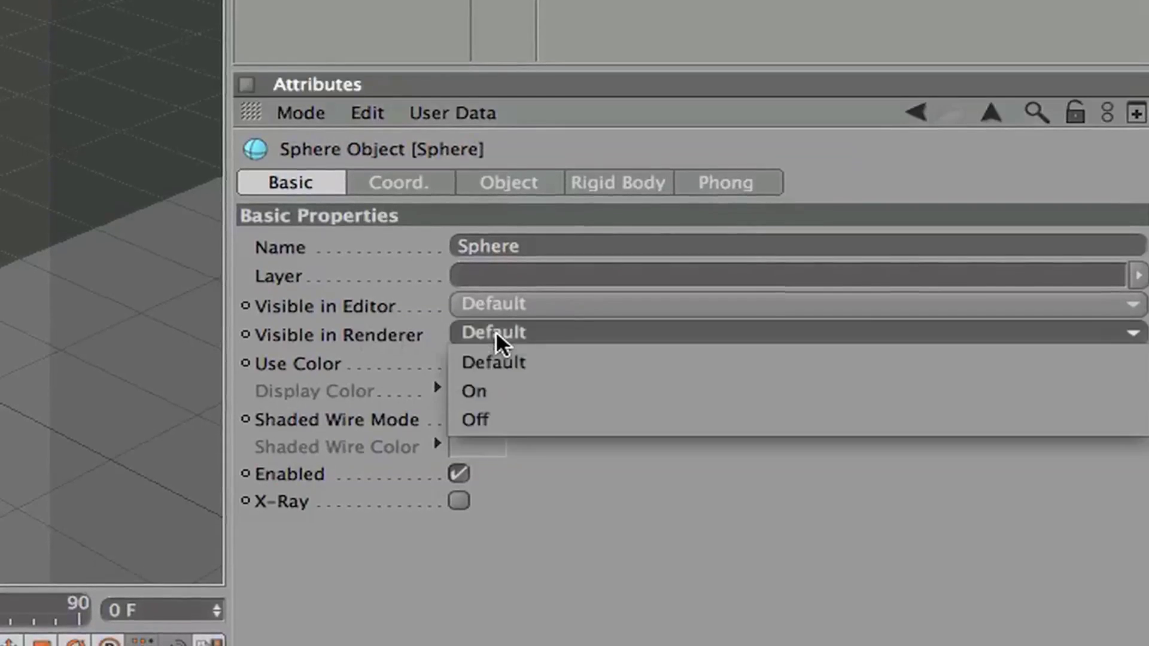
left_click(495, 413)
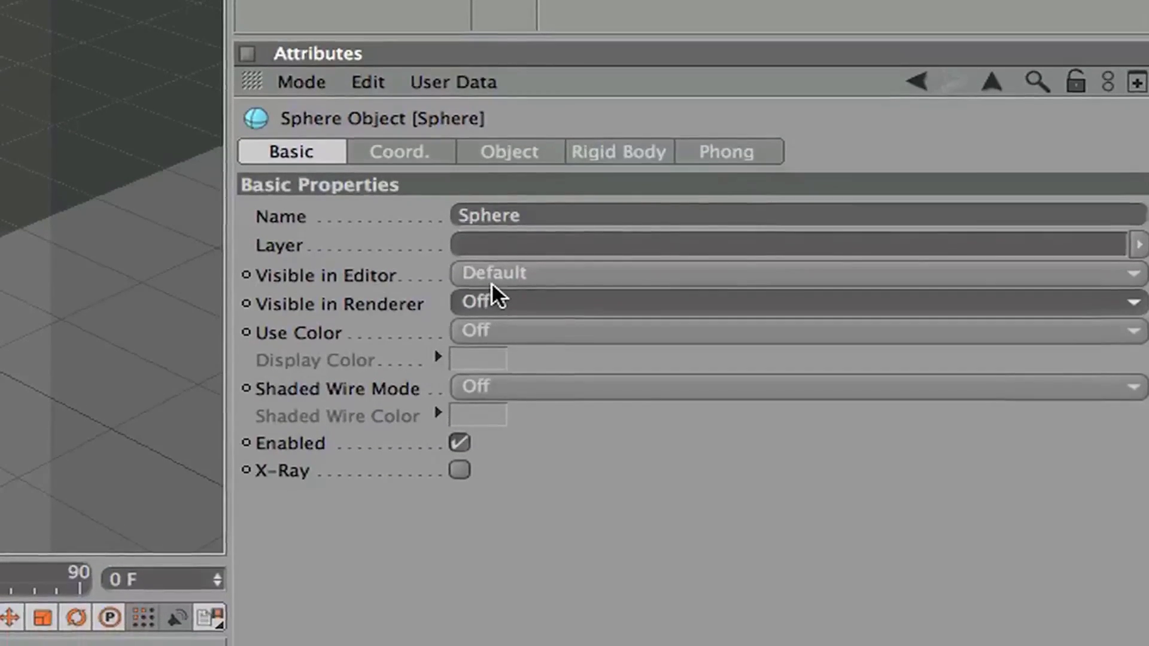
left_click(503, 266)
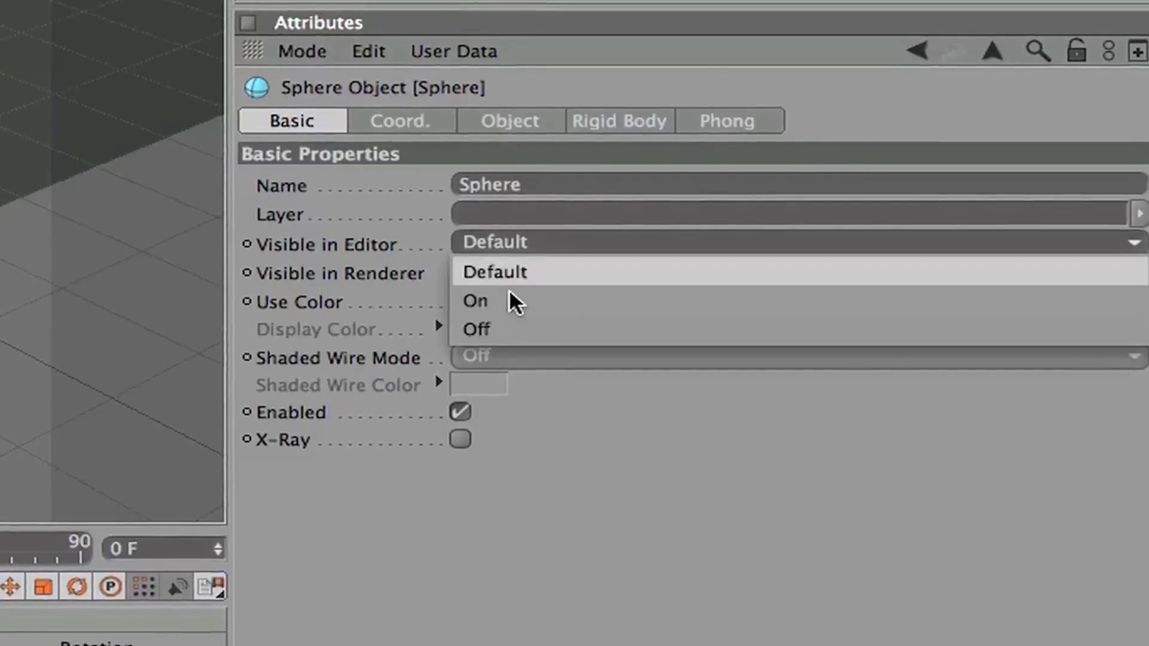
left_click(915, 452)
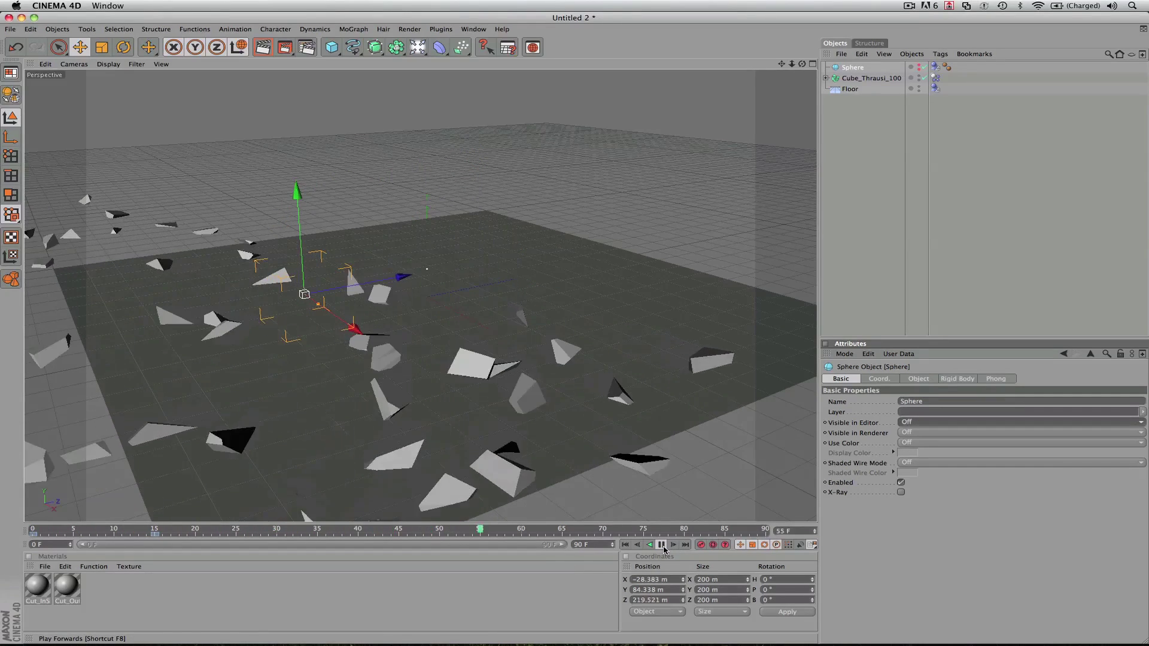
left_click(662, 546)
left_click(625, 546)
left_click(661, 545)
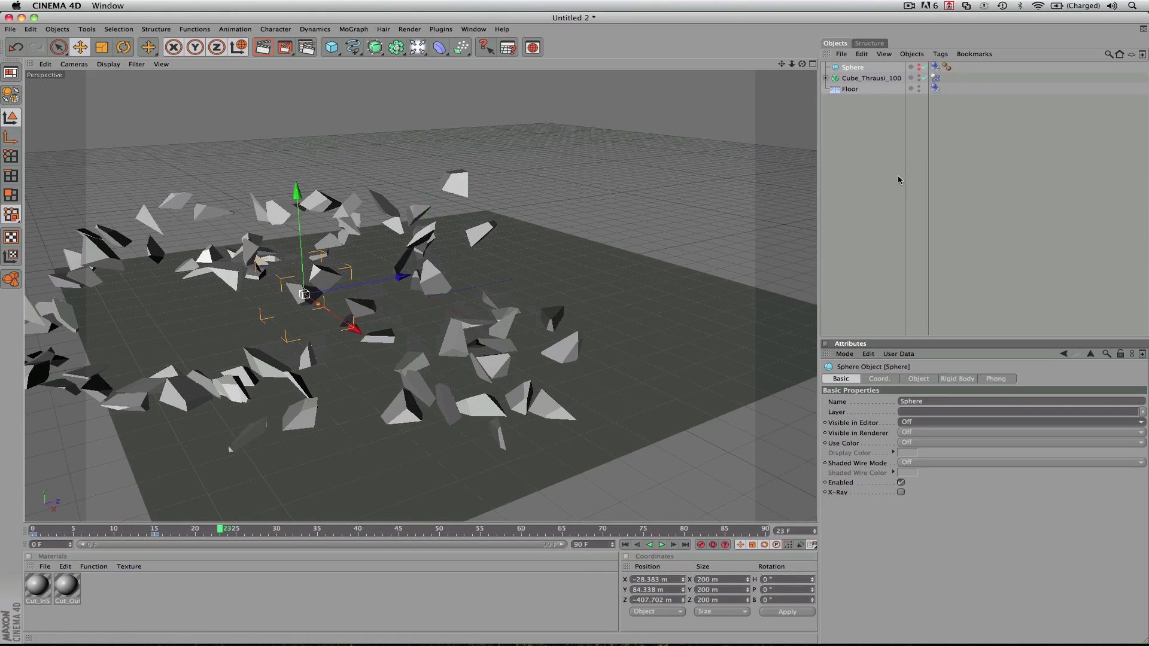
Add a Plane, rotate it 90° upright, and move it left and up as a wall
right_click(881, 70)
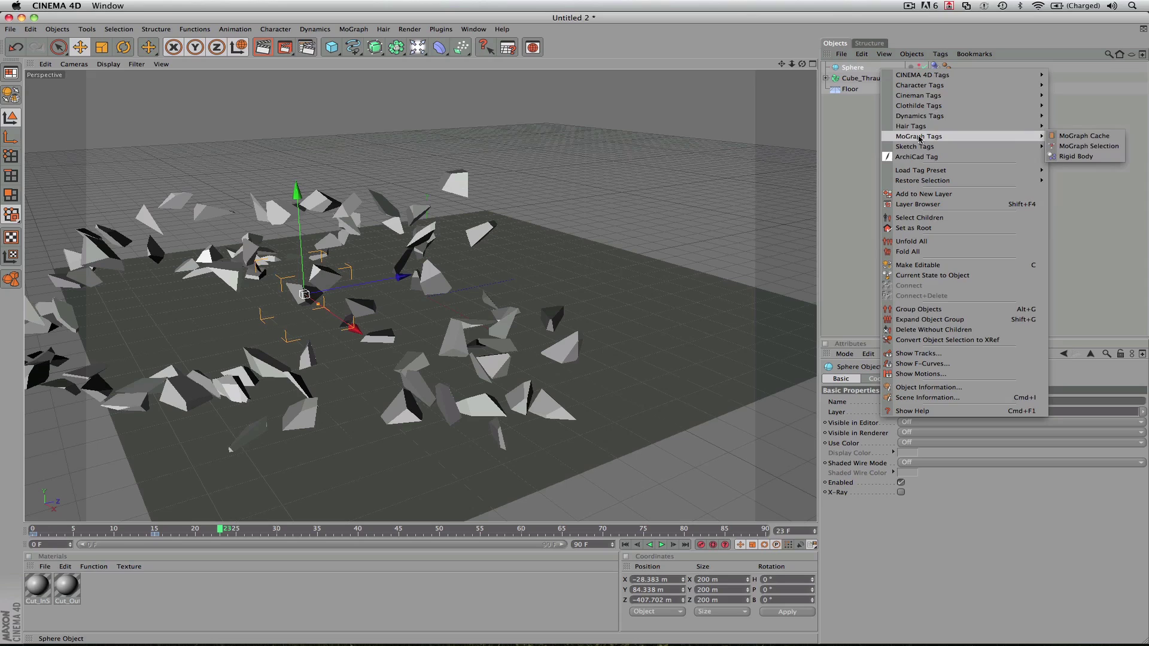
left_click(850, 102)
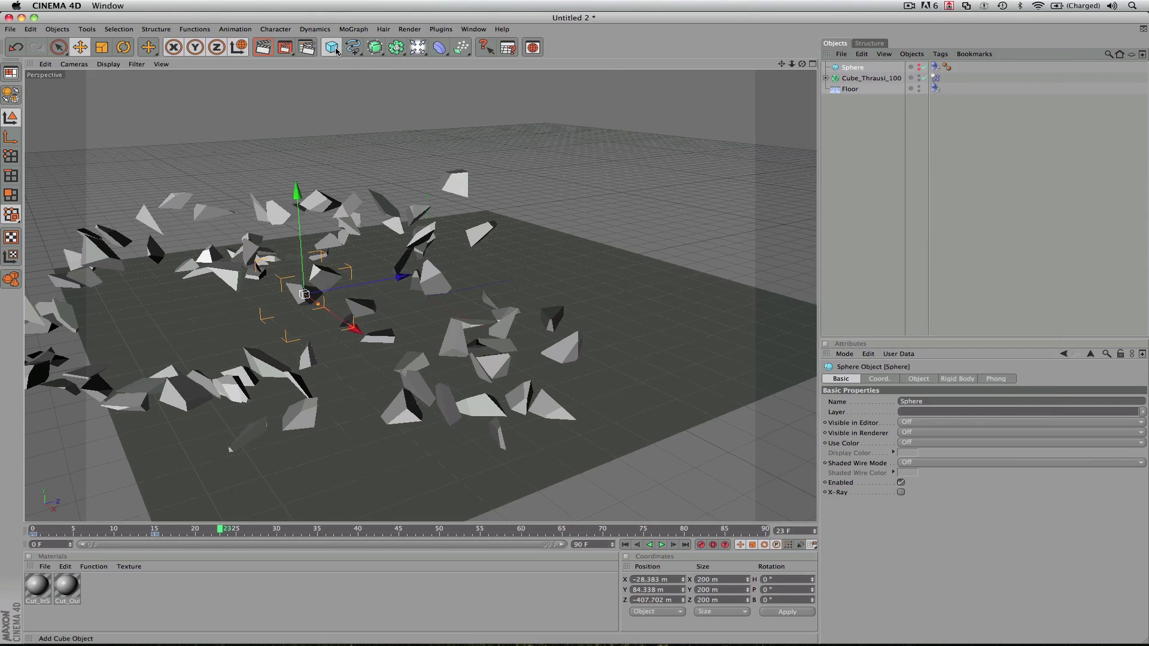
left_click_drag(337, 52, 441, 56)
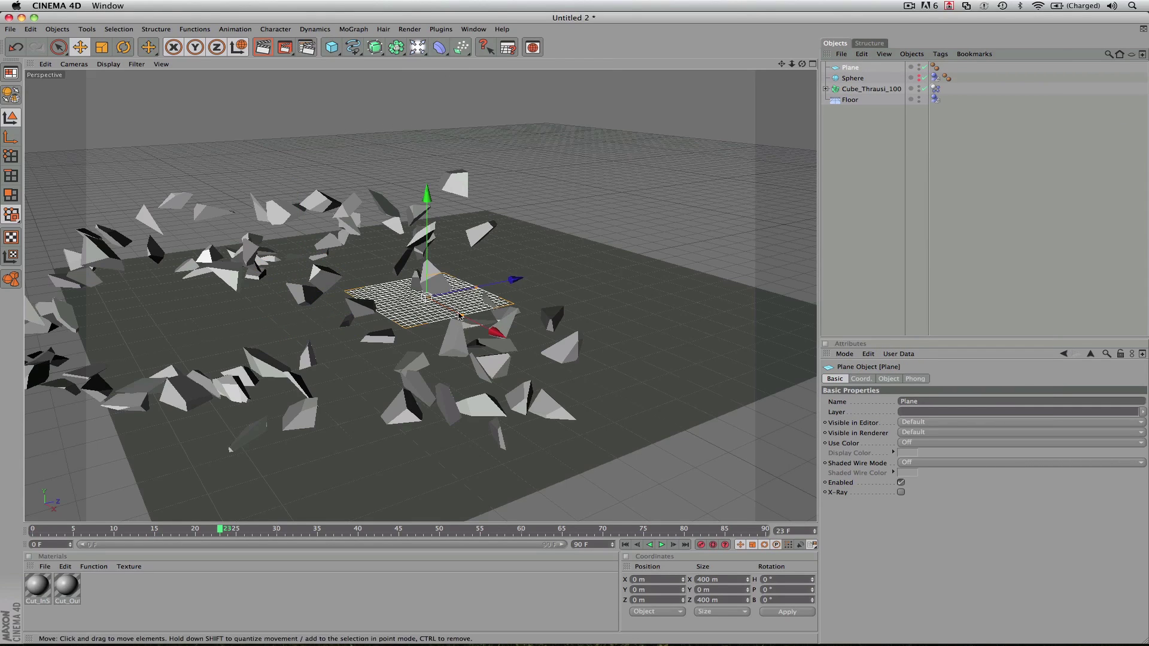
key("r")
left_click_drag(473, 320, 518, 298)
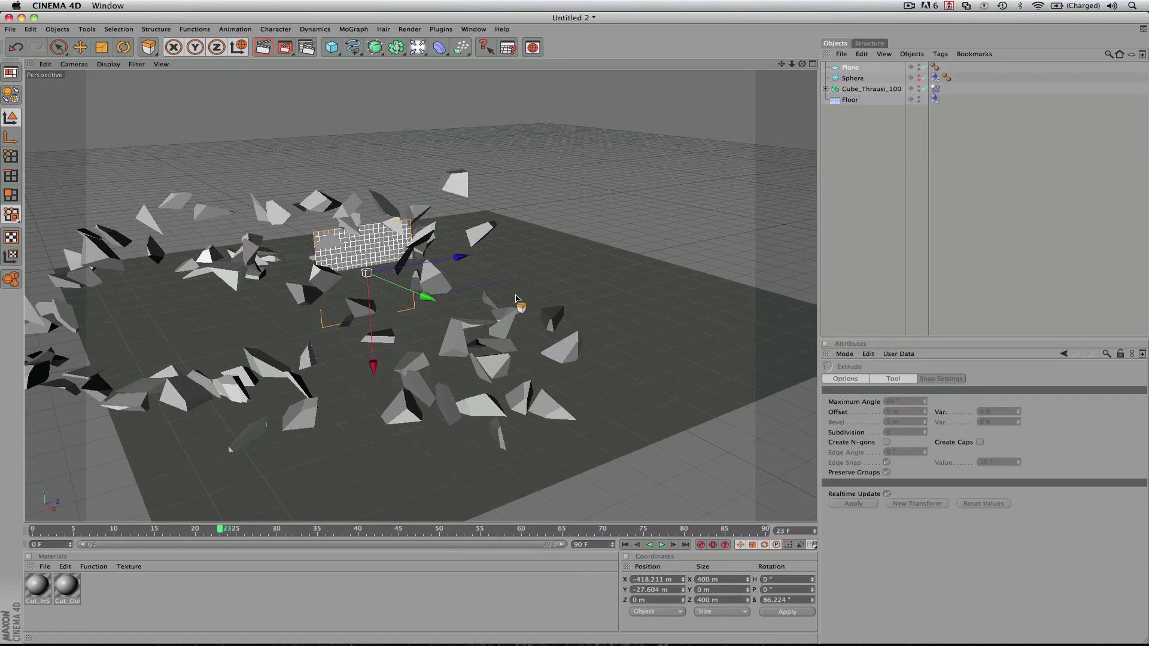
left_click_drag(447, 249, 383, 240)
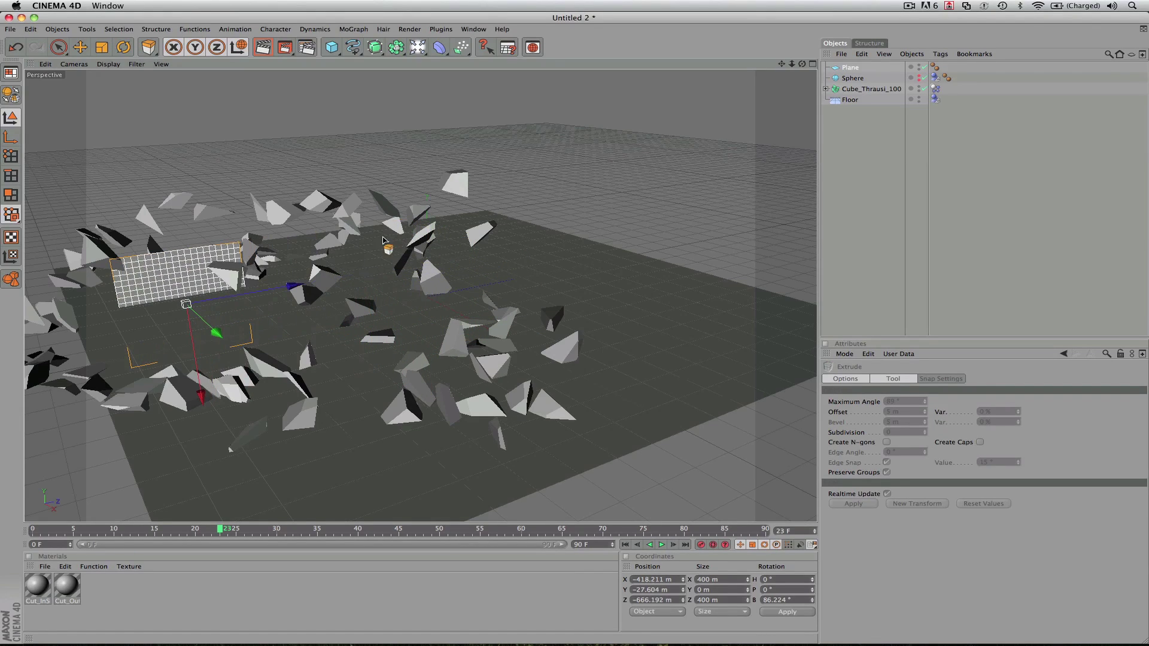
left_click_drag(209, 415, 191, 341)
Give the Plane a MoGraph Rigid Body tag
right_click(834, 68)
mouse_move(957, 136)
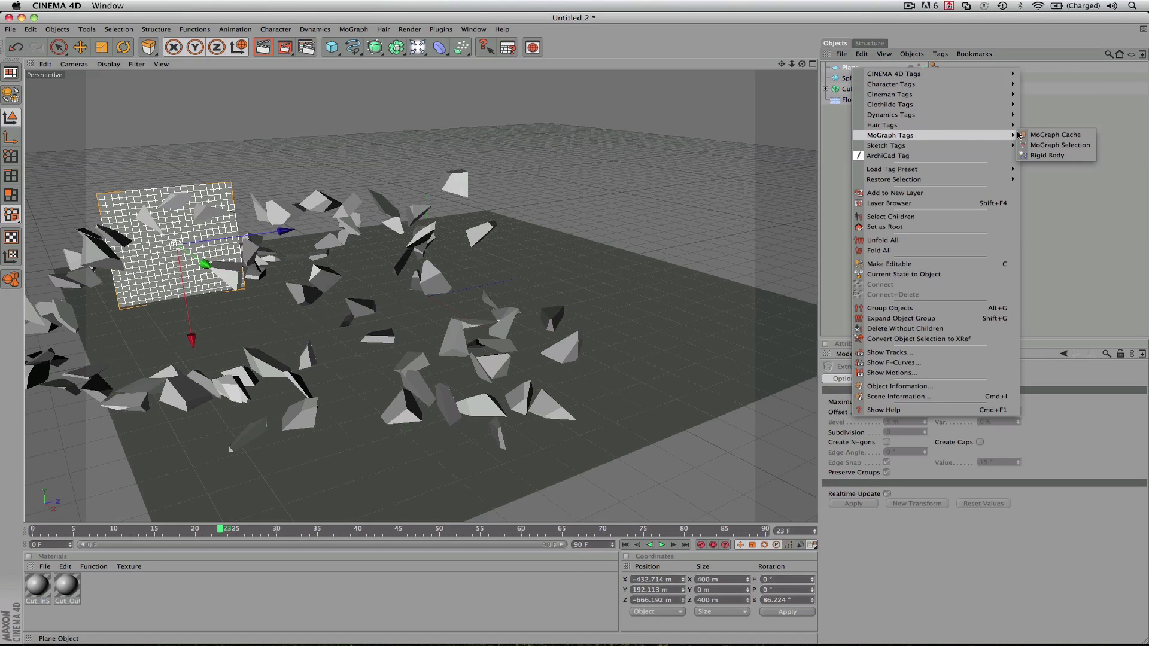
left_click(1038, 155)
Turn the Plane wall to about 35° heading and replay to see fragments strike it
left_click(626, 545)
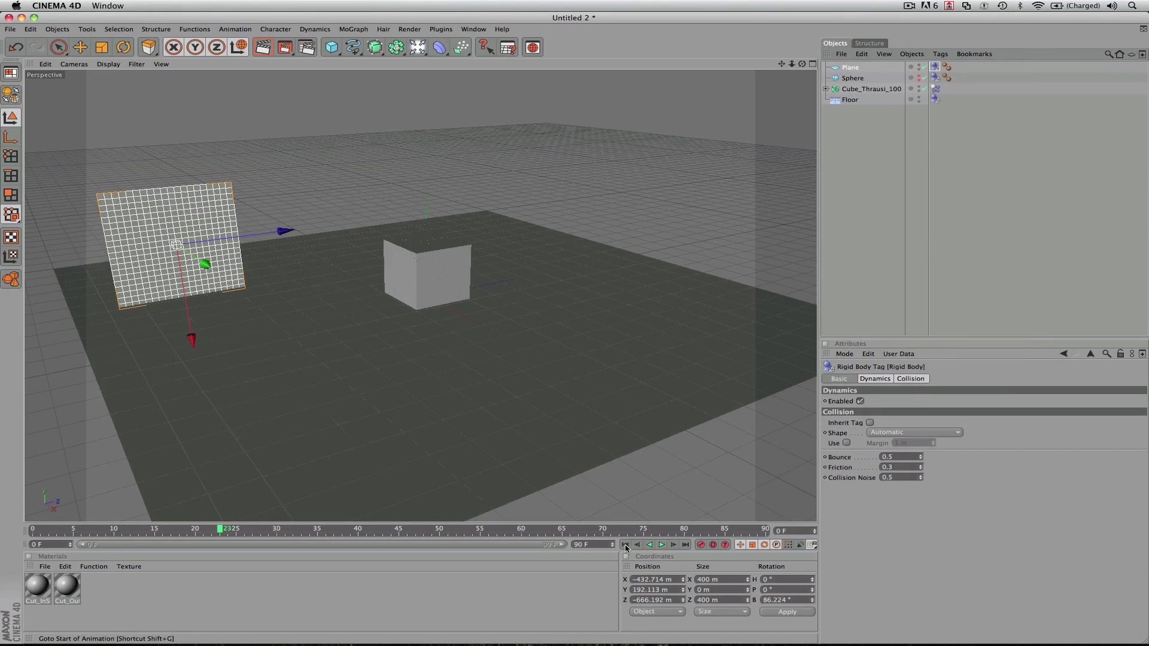
left_click(662, 545)
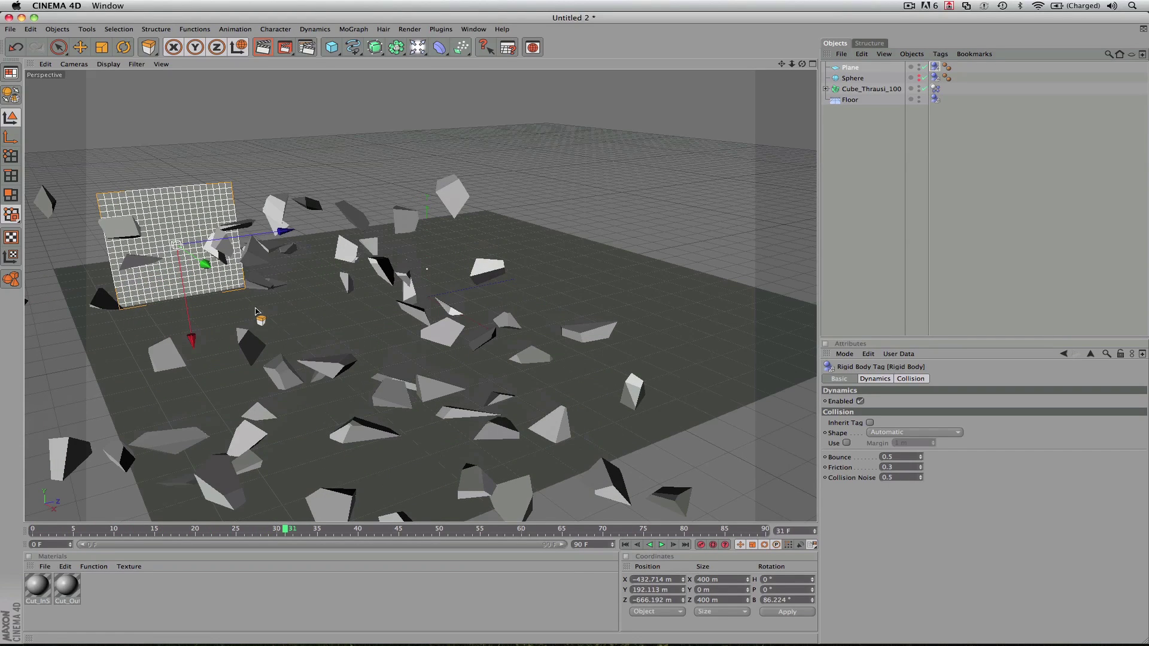
key("r")
left_click_drag(160, 268, 334, 281)
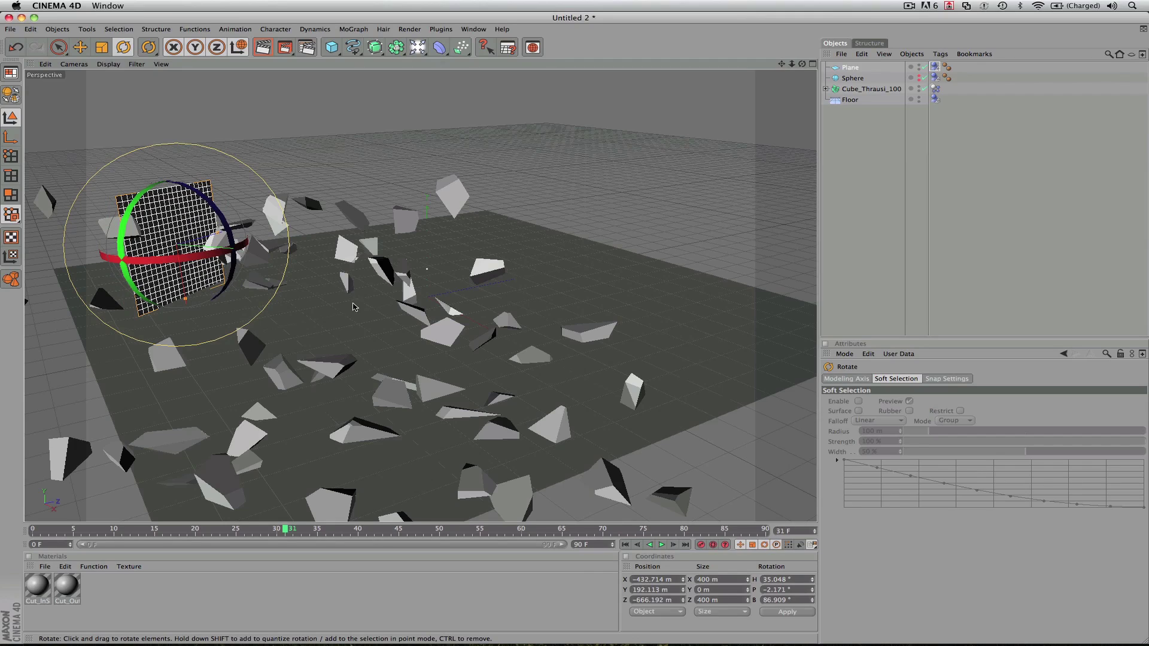
left_click(560, 256)
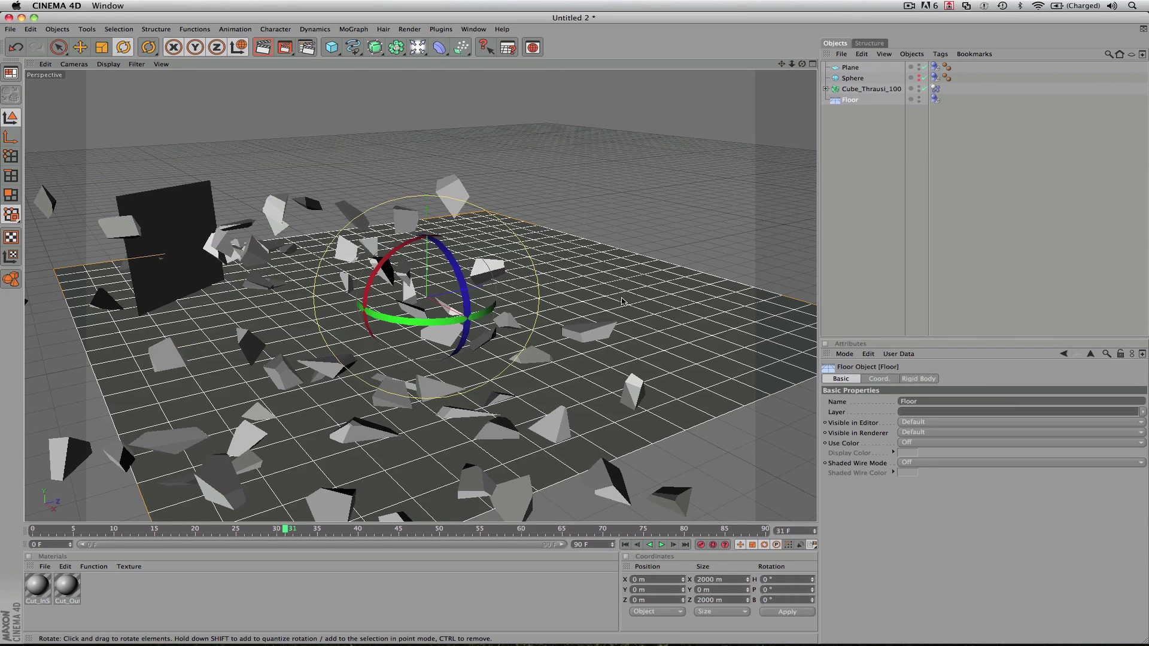
left_click(661, 546)
left_click(626, 546)
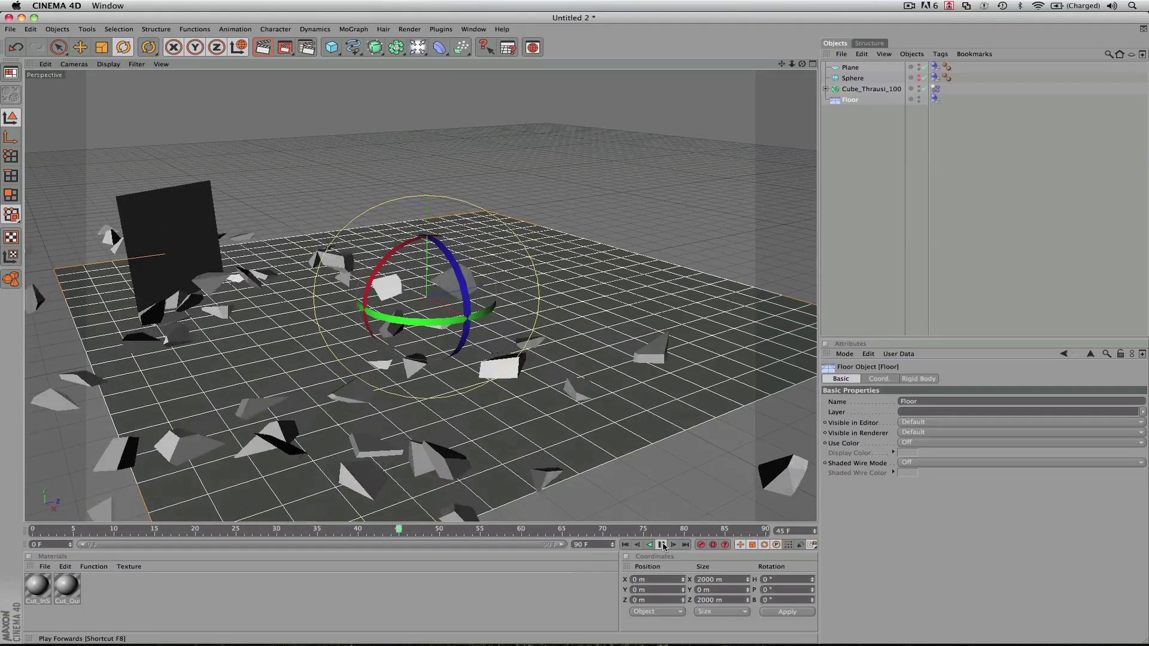
left_click(325, 309)
left_click_drag(399, 323, 419, 311, "alt")
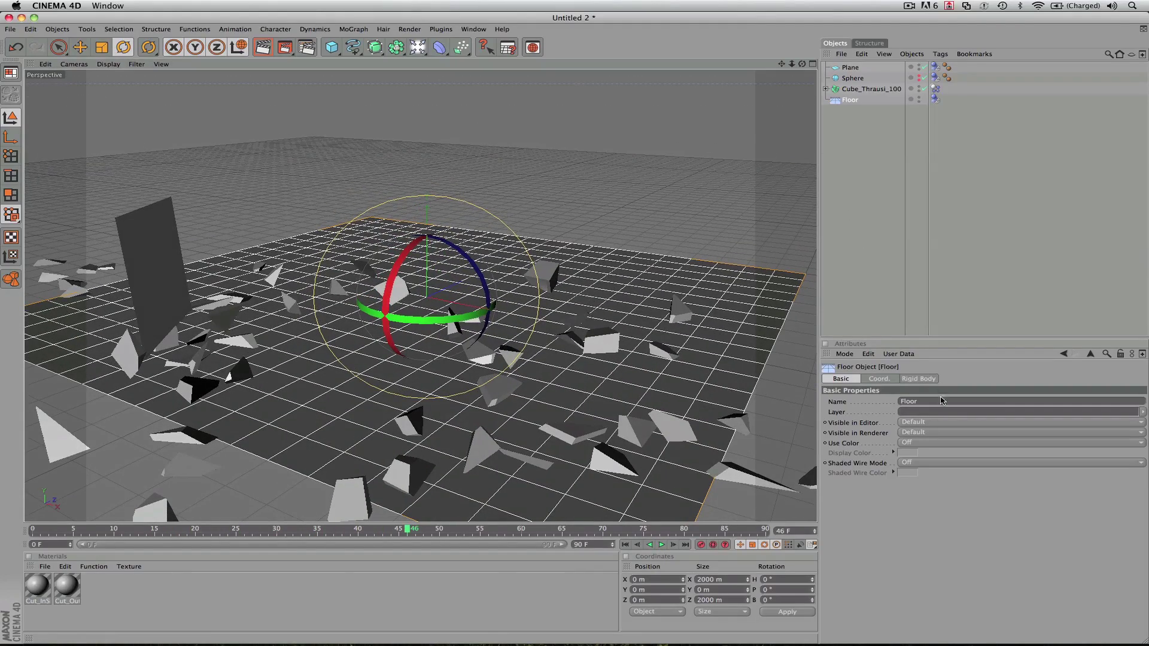
Set the Plane's Visible in Editor and Visible in Renderer to Off, then replay from frame 0
left_click(162, 288)
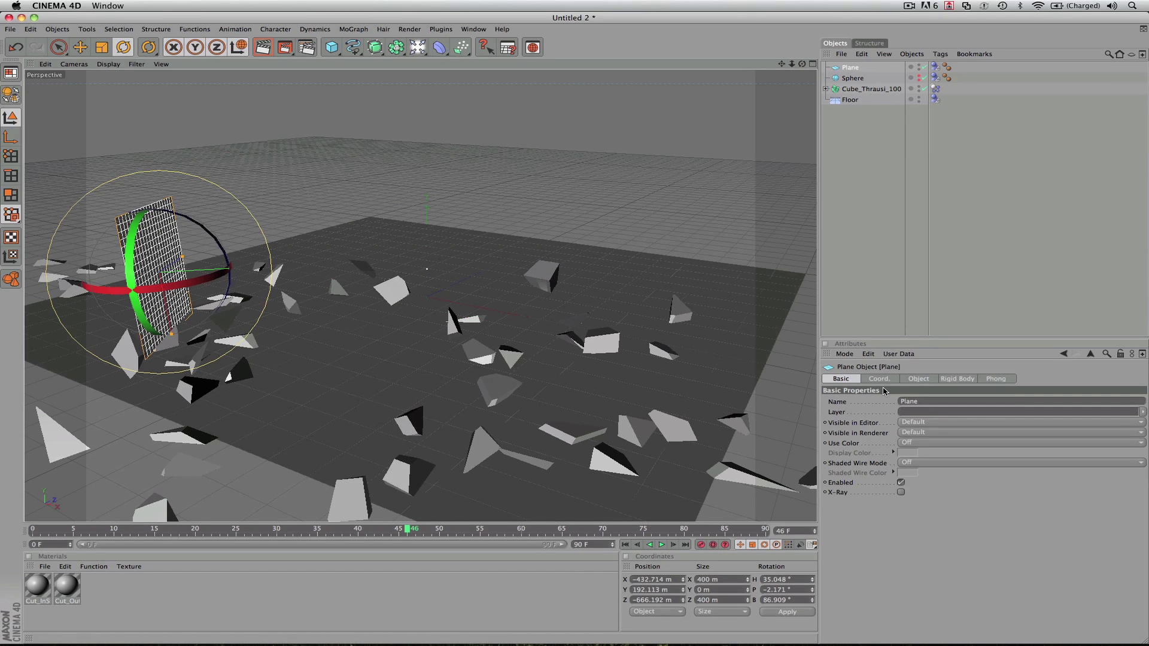
left_click(926, 422)
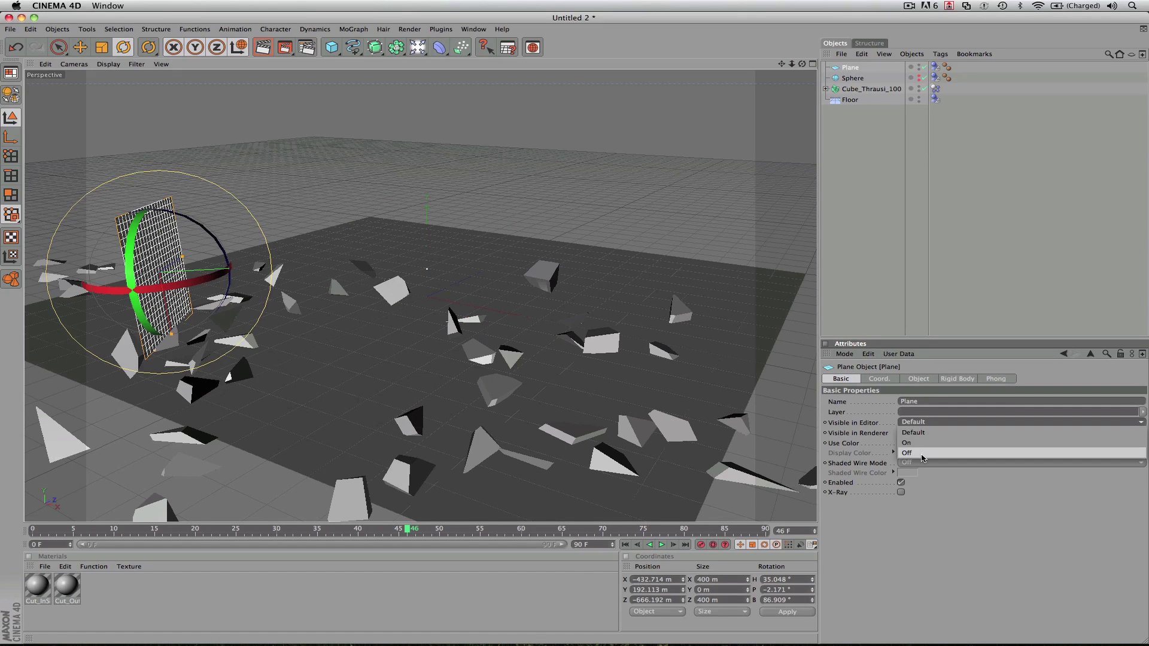
left_click(922, 452)
left_click(910, 437)
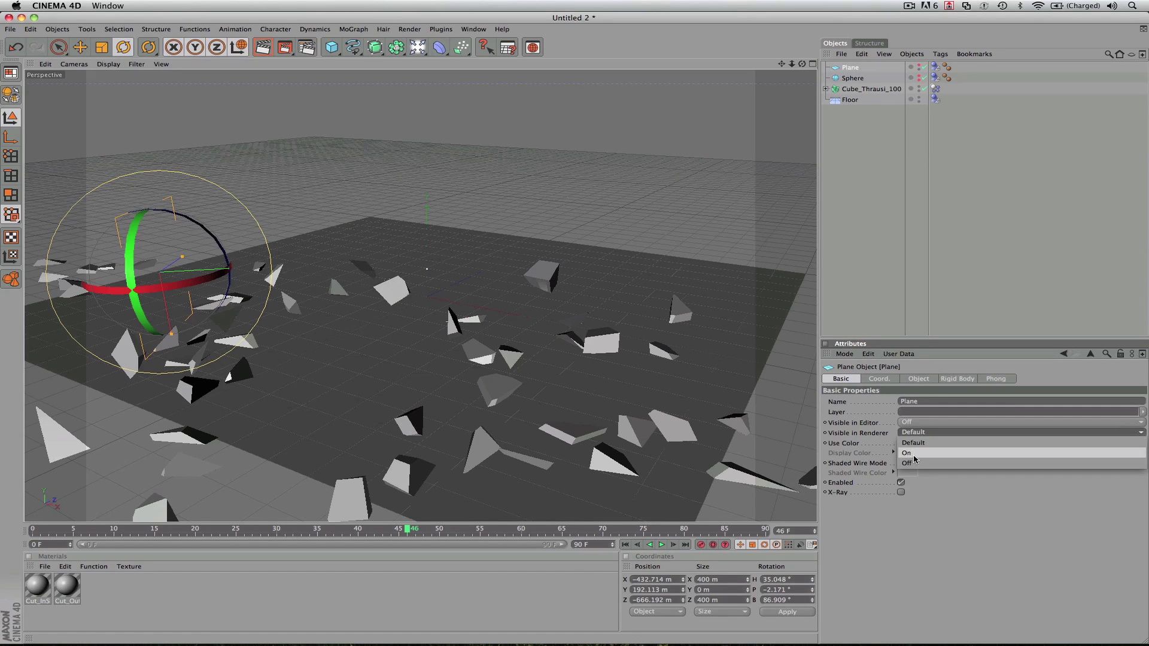
left_click(915, 463)
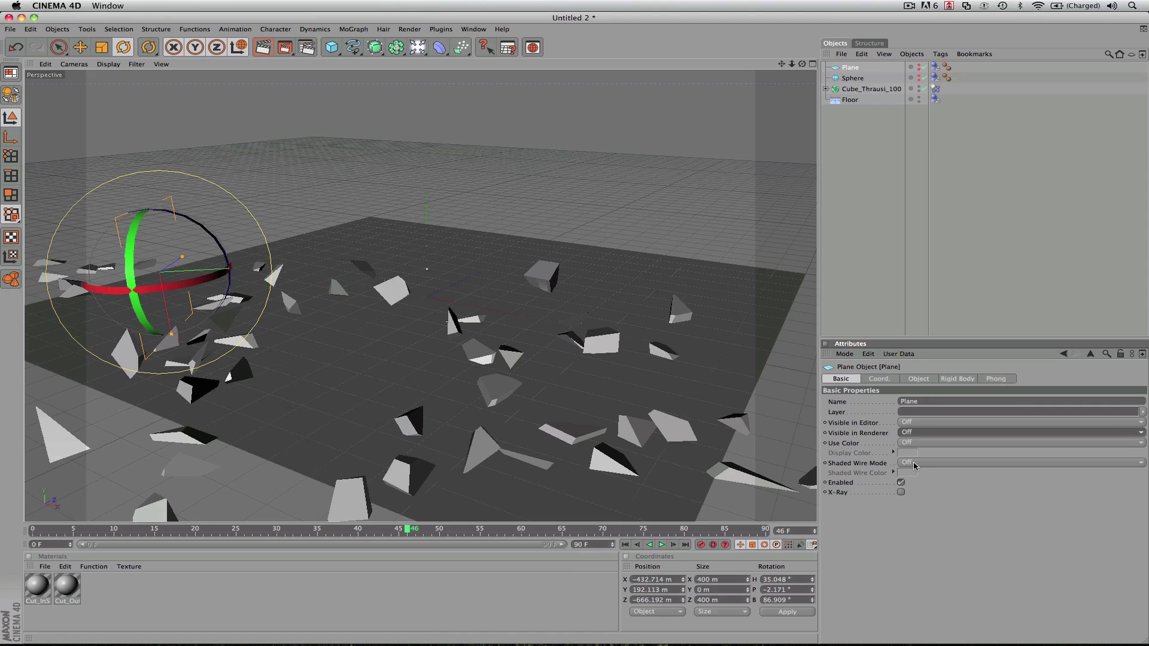
left_click(628, 546)
left_click(662, 546)
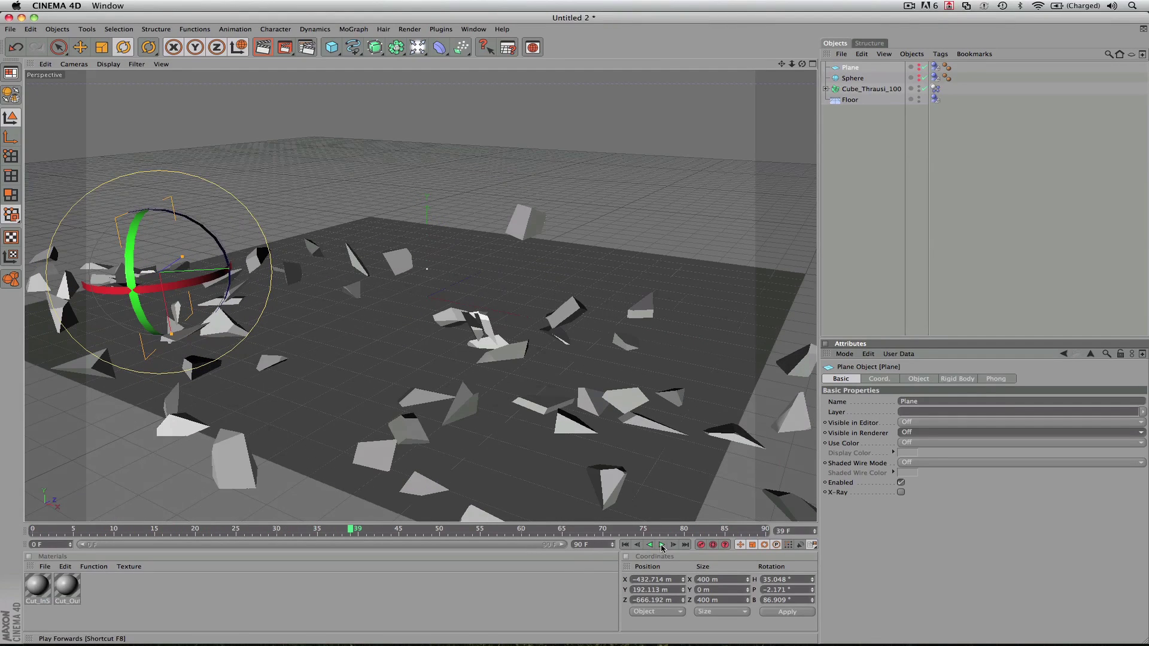
left_click(661, 545)
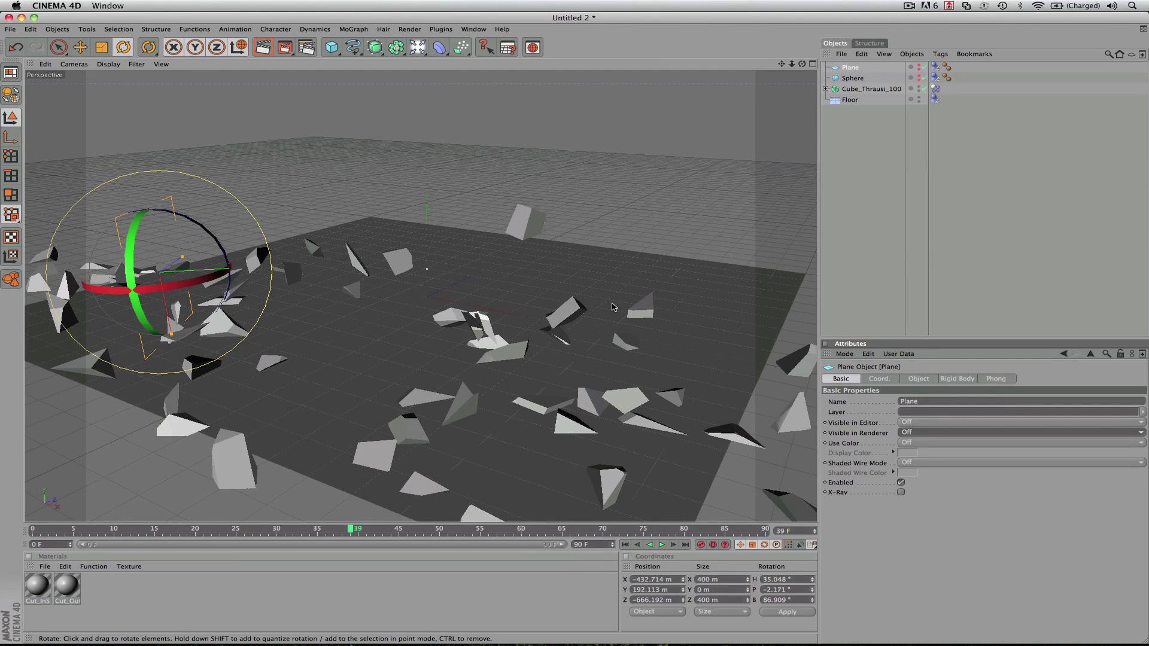